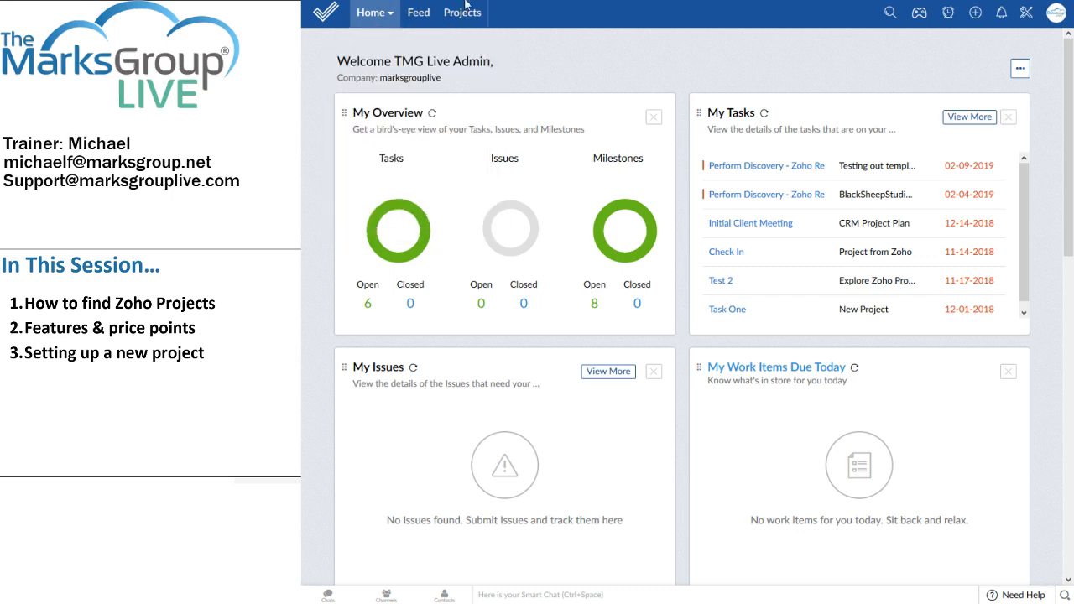
Step: Start a new project and title it "Create B2"
click(449, 14)
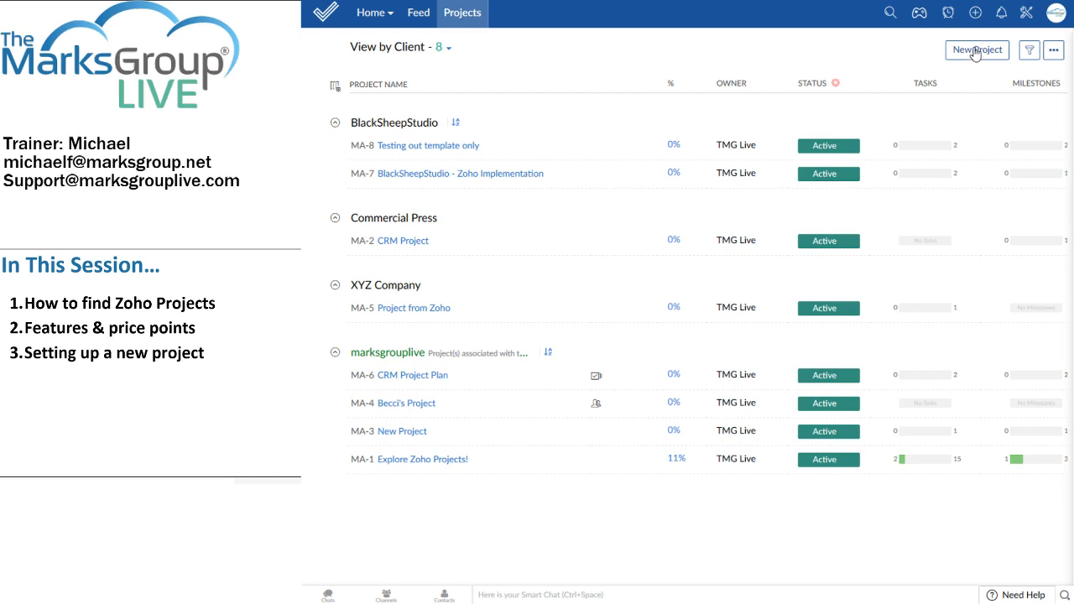
click(975, 52)
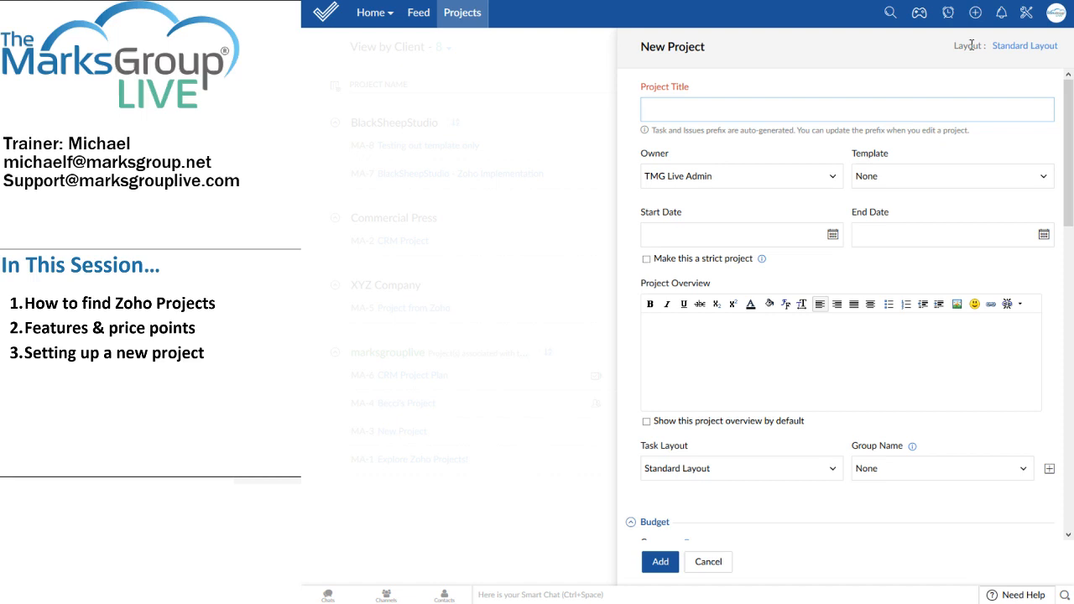
text(Create B2)
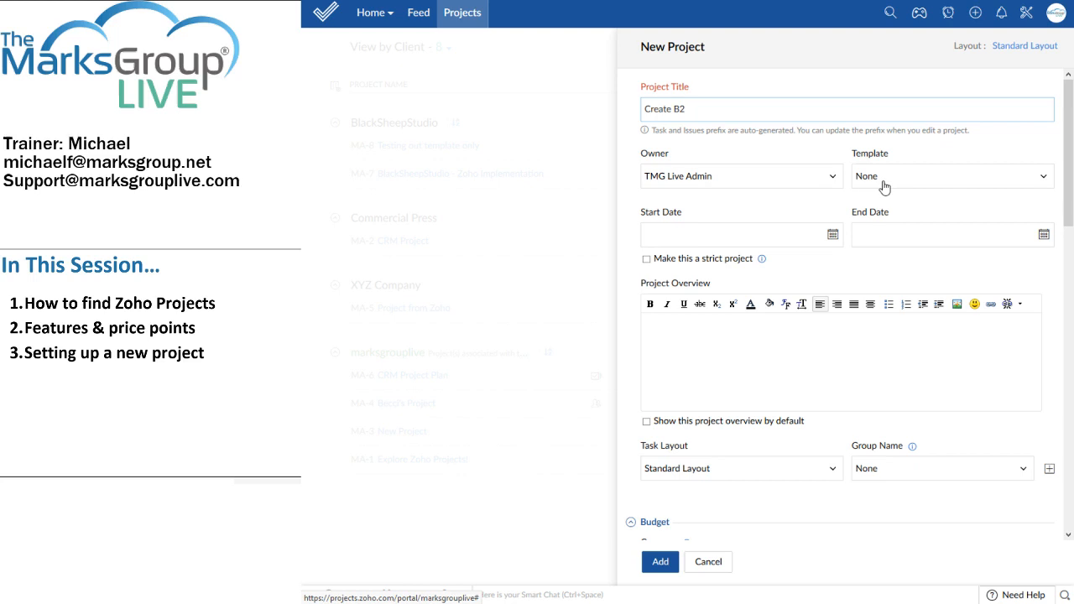
Step: Set the project's start date to 05-01-2019 and its end date to 05-31-2019
click(829, 235)
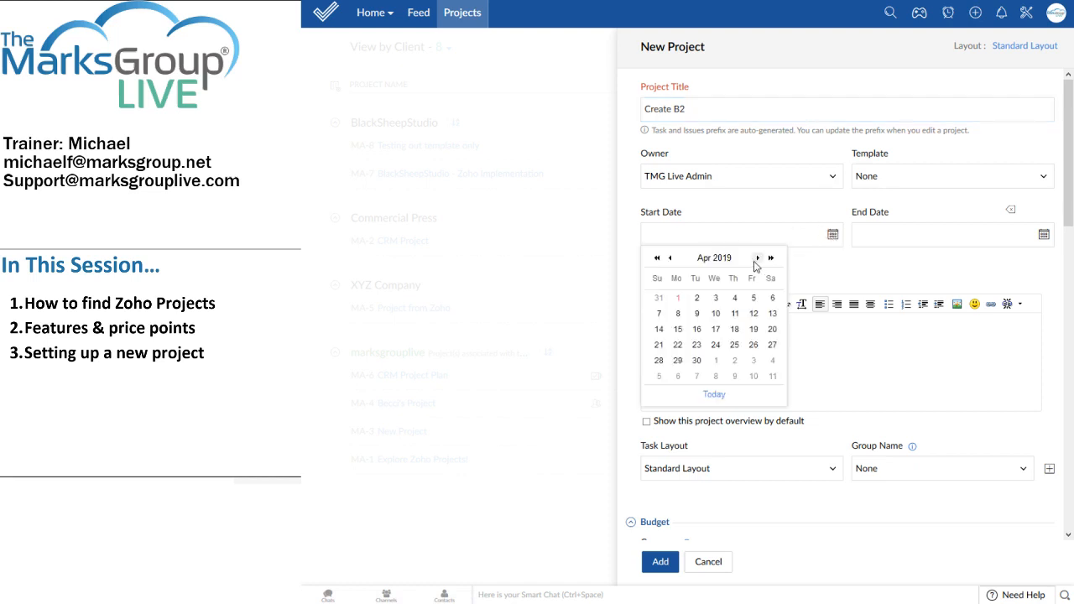
click(716, 360)
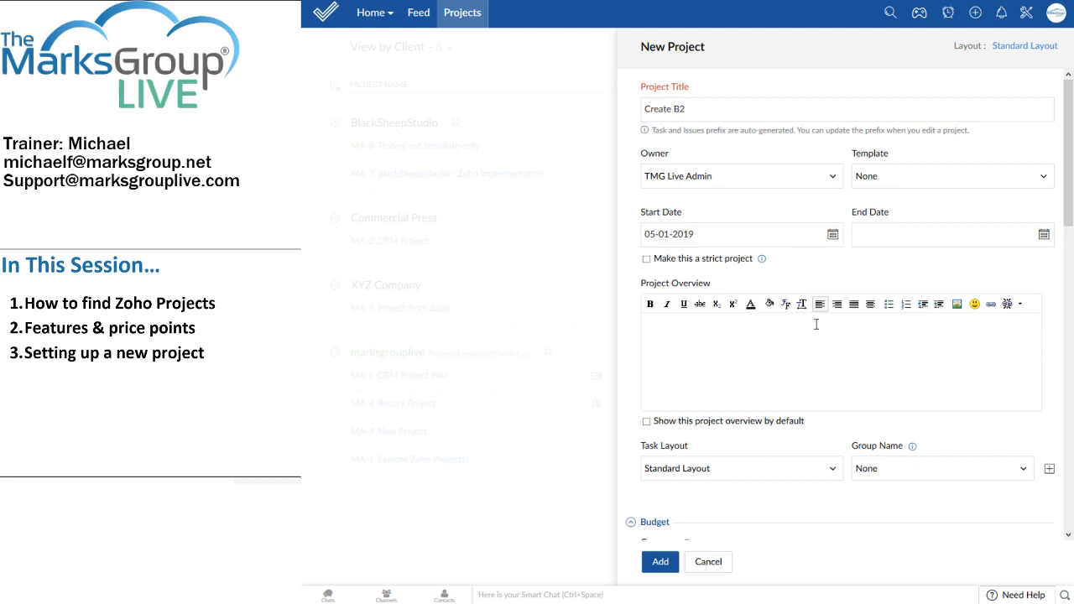
click(1041, 235)
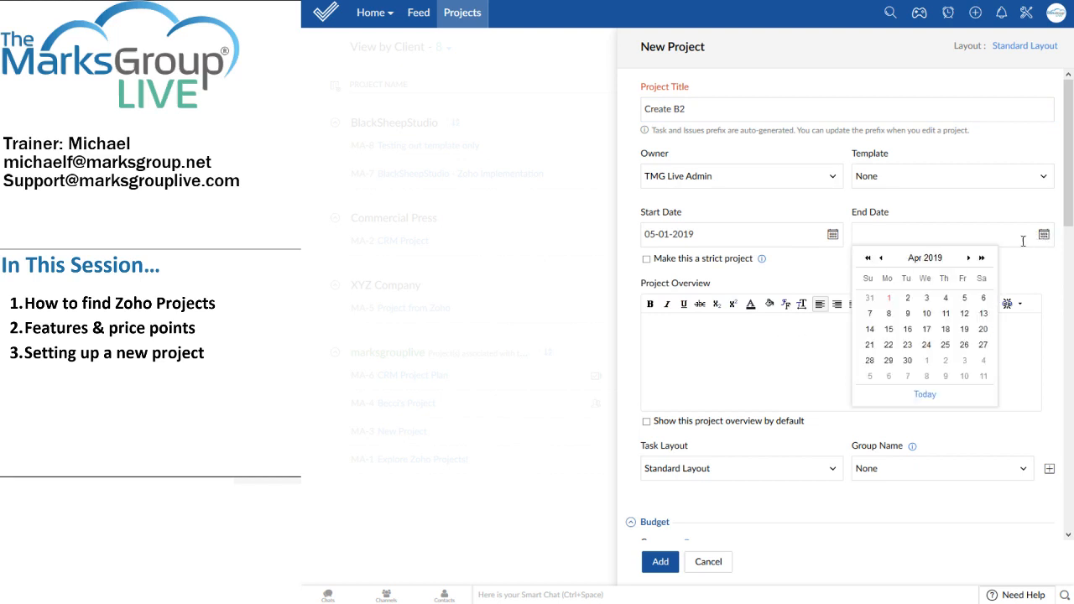
click(968, 257)
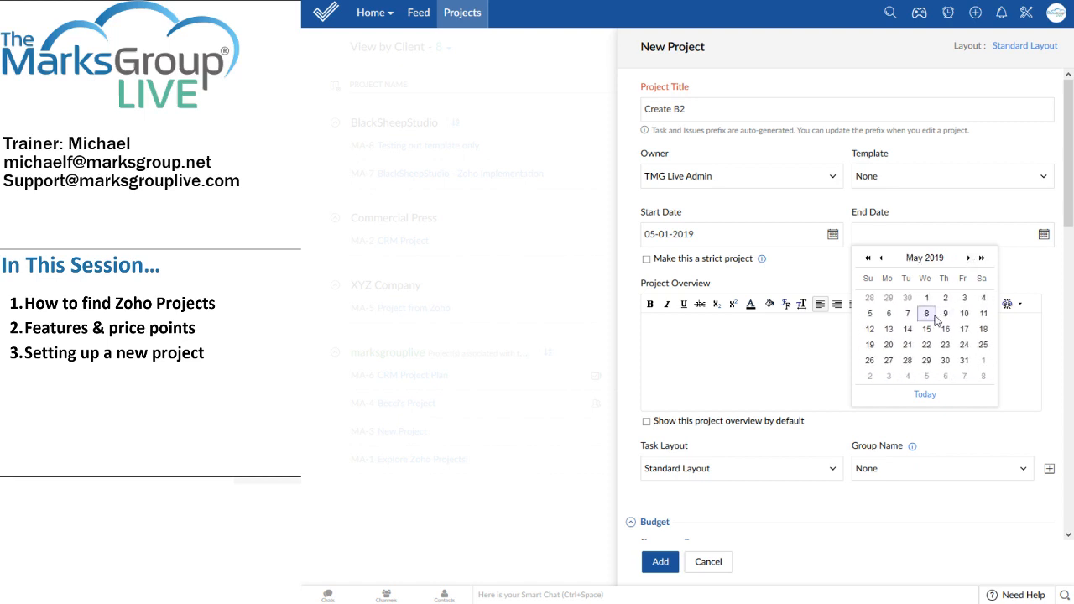
click(963, 361)
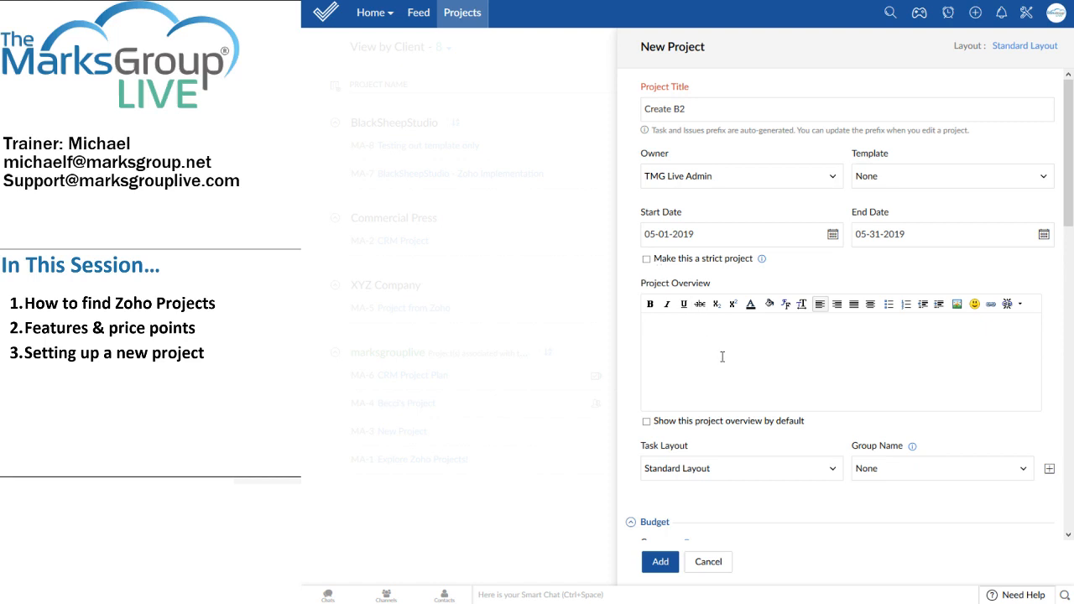
Step: Write a project overview: create the B2 project, get the file to the printer, and need printer confirmation that it is received and can be printed
text(We need to create the B2 project an)
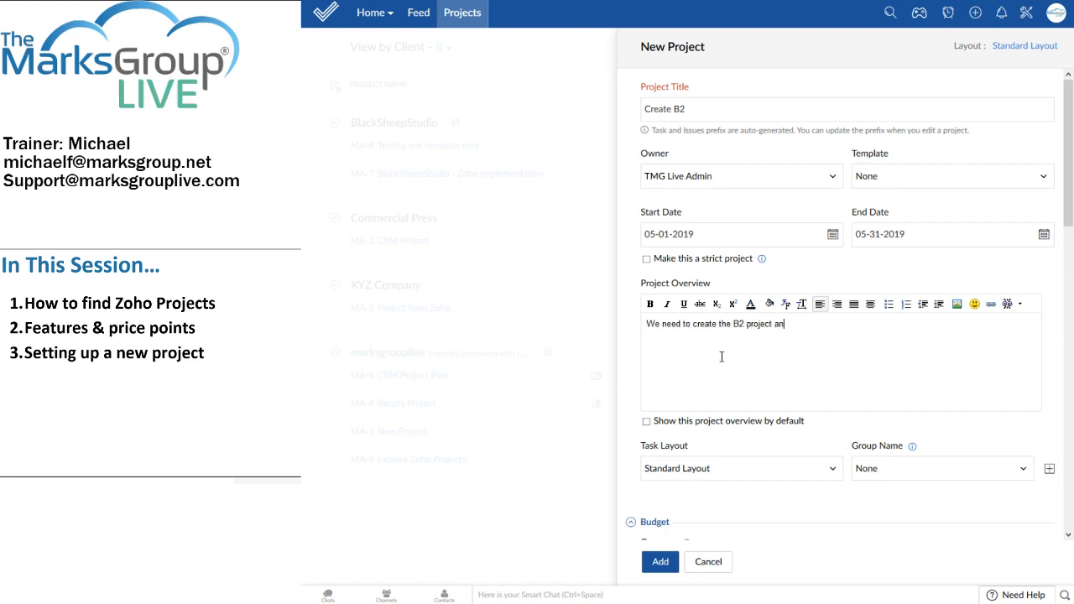
text(d get the file to the printer; also ne)
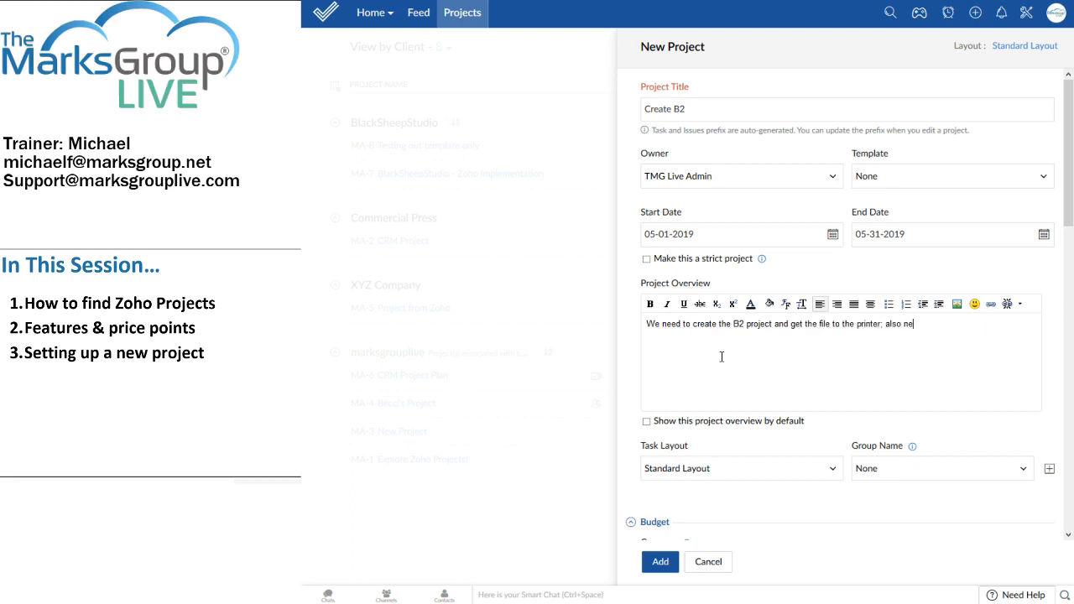
text(ed confirmation from the printer that the f)
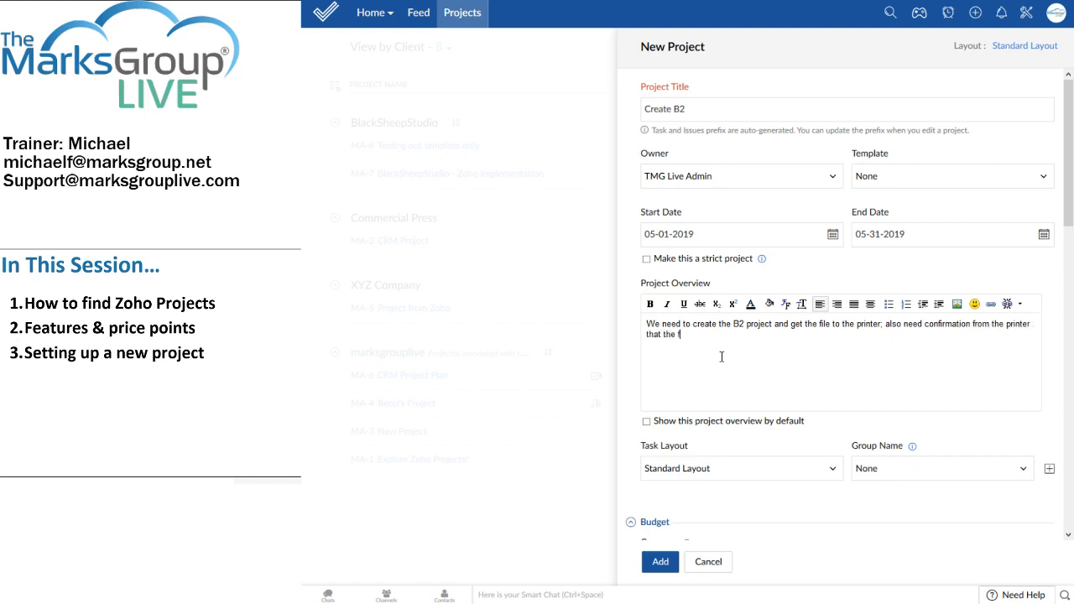
text(ile is received and can be printed.)
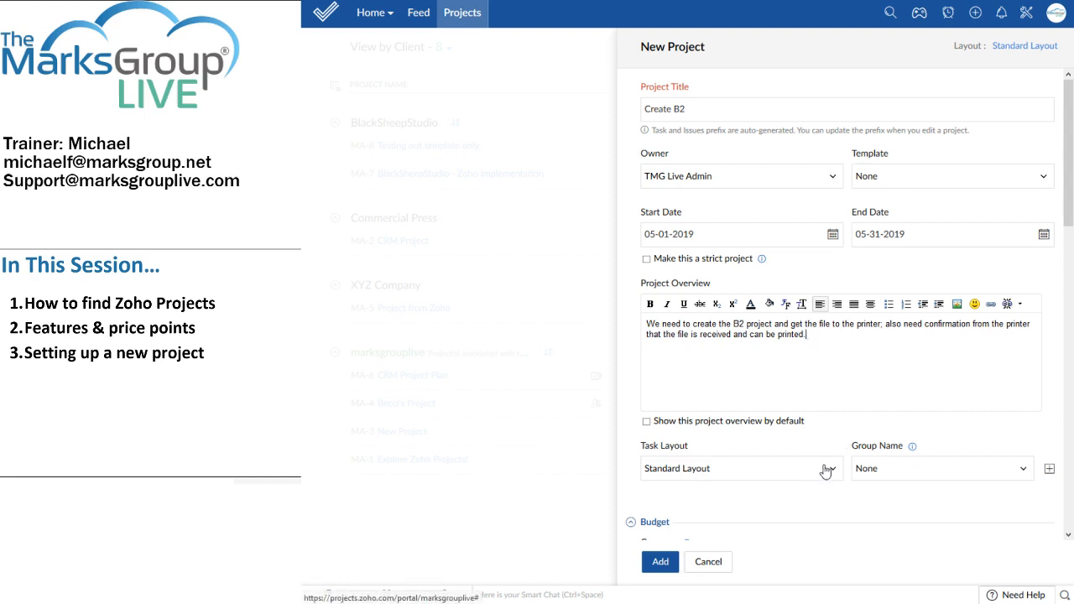
Step: Review the group, budget, additional fields, roll-up, tab and access settings, and add the project with the defaults
click(917, 472)
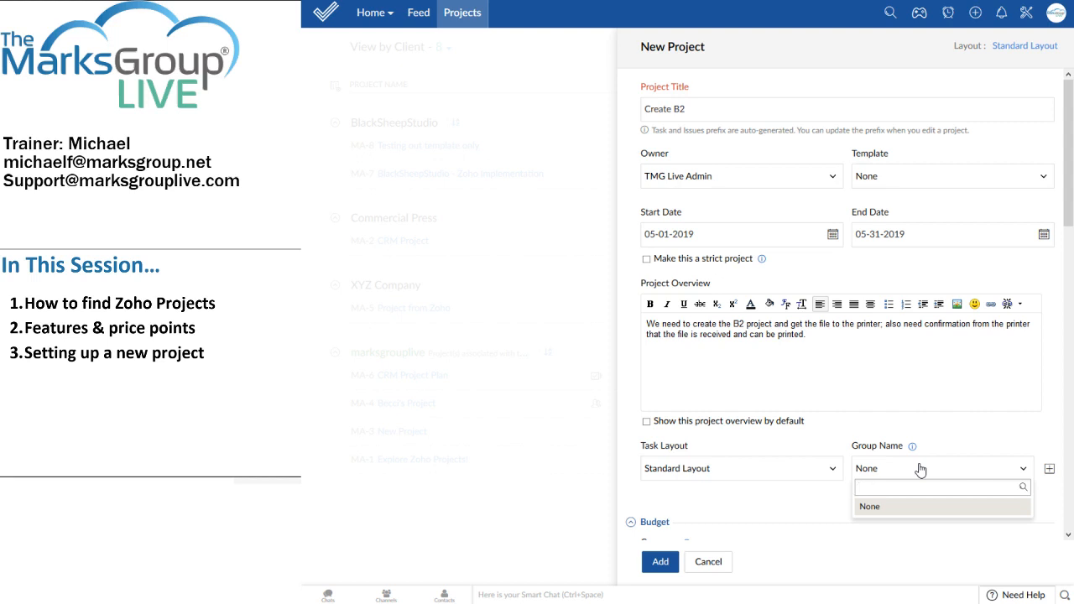
click(742, 498)
scroll(741, 498, down, 5)
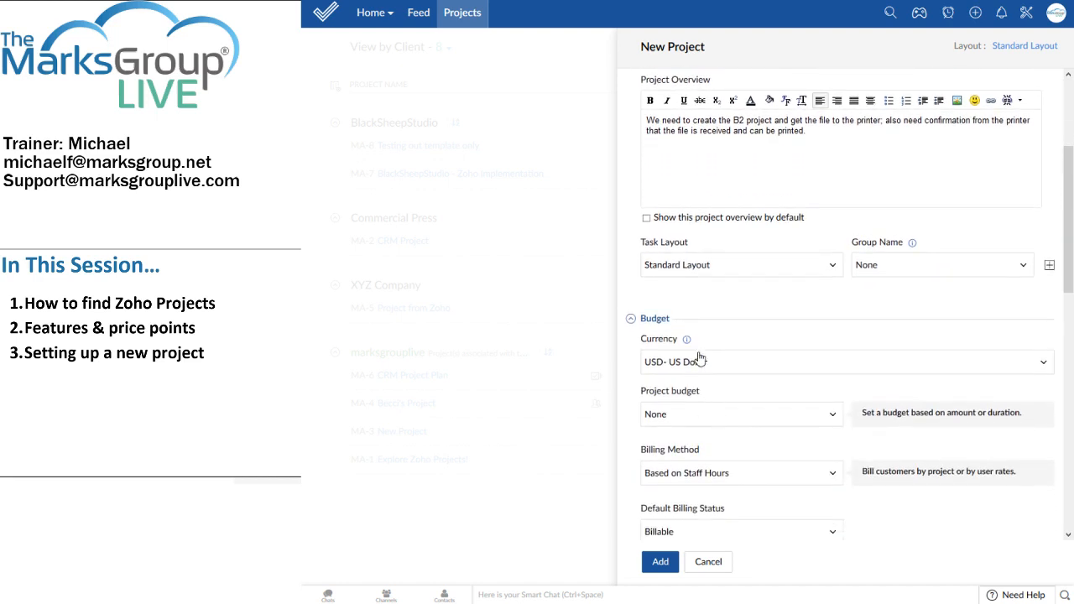
scroll(700, 382, down, 1)
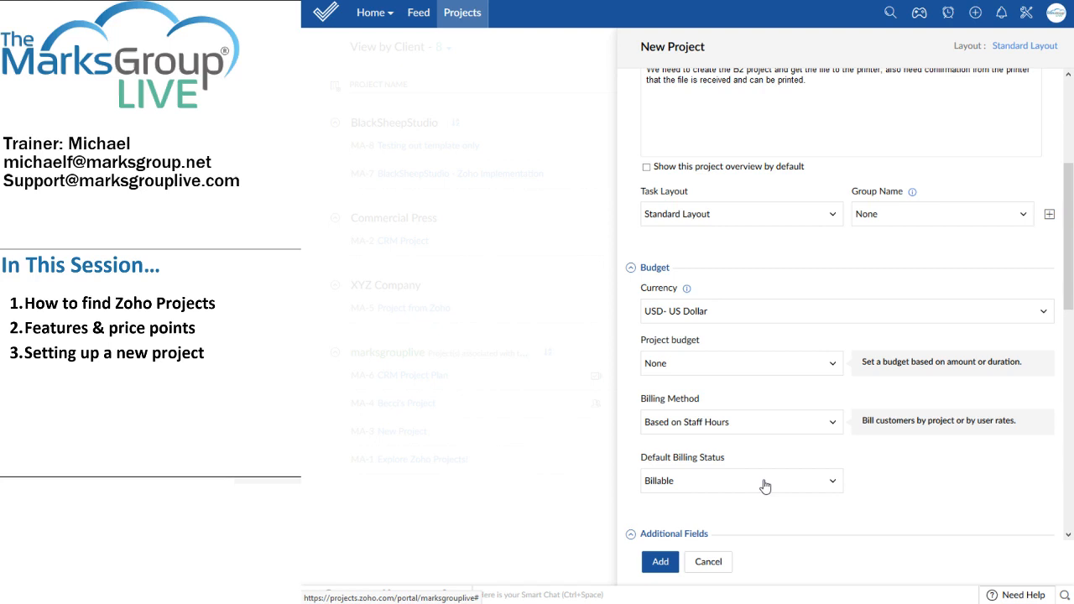
scroll(821, 474, down, 3)
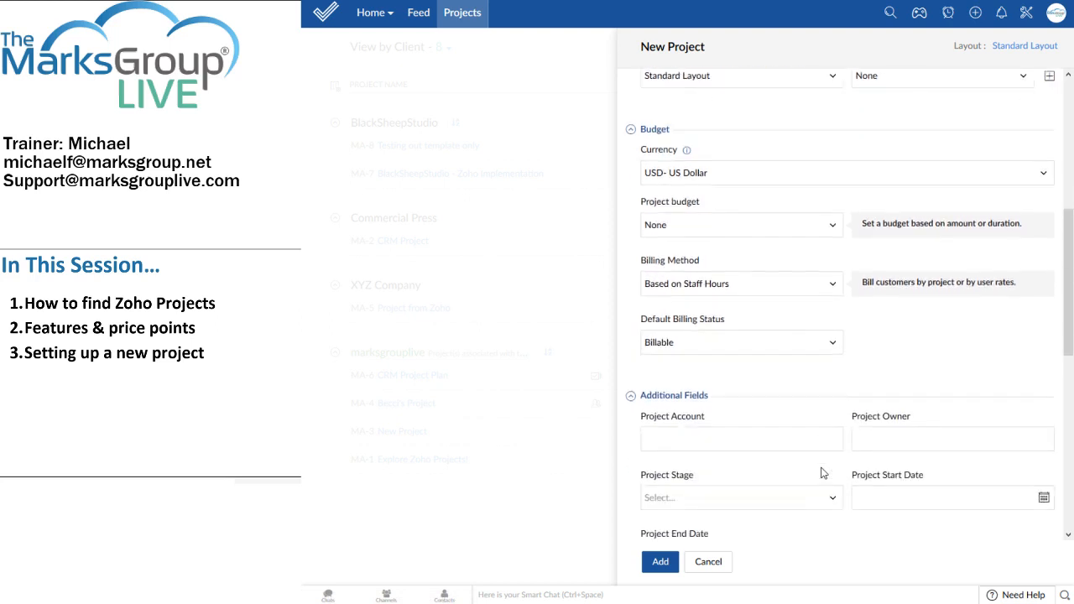
scroll(779, 398, down, 2)
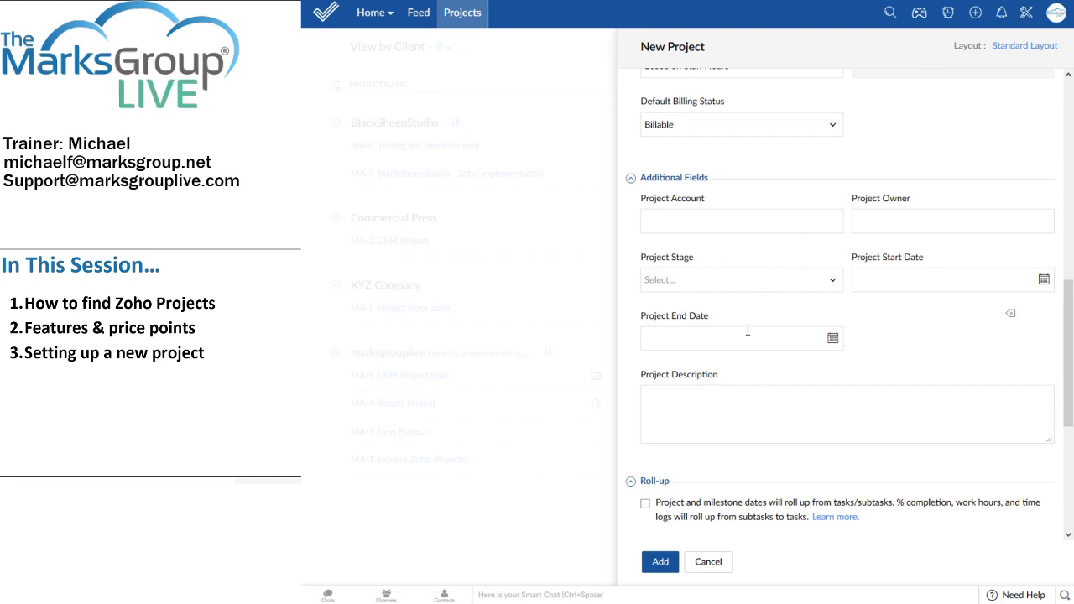
scroll(747, 328, down, 1)
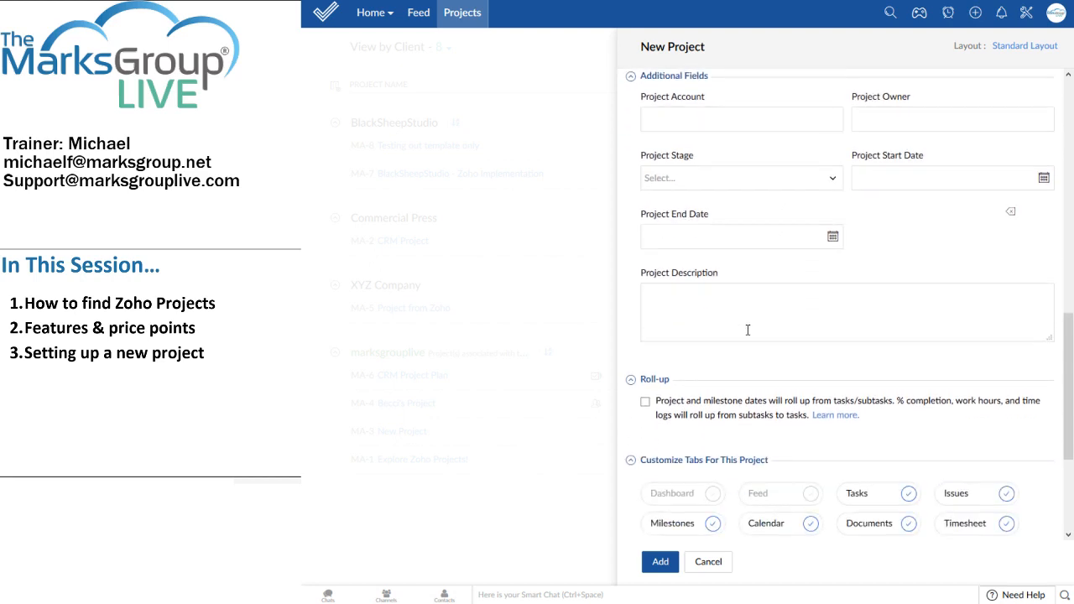
scroll(751, 307, down, 2)
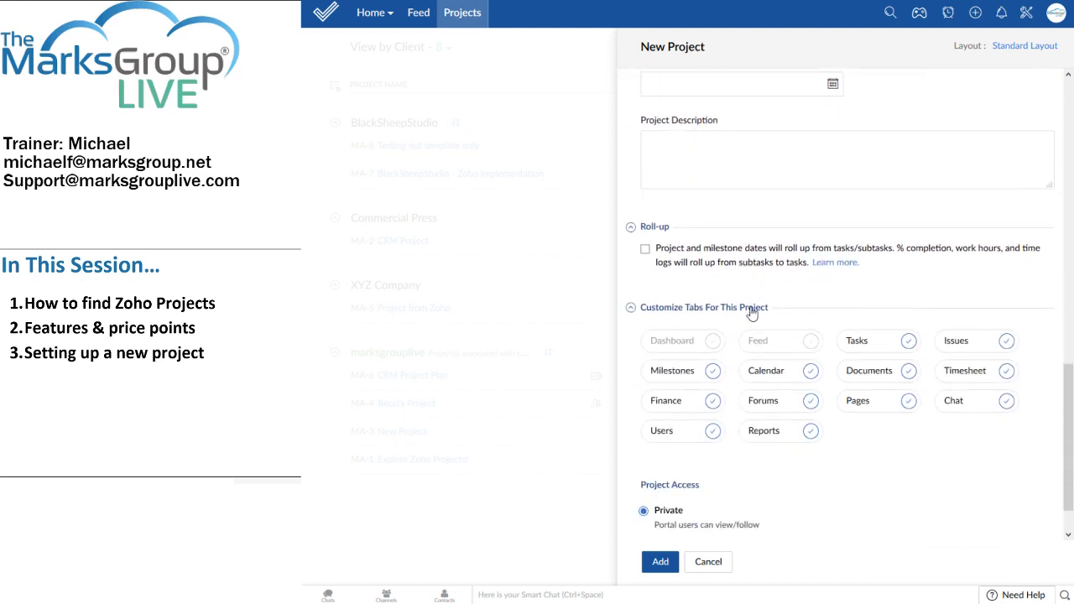
scroll(671, 210, down, 1)
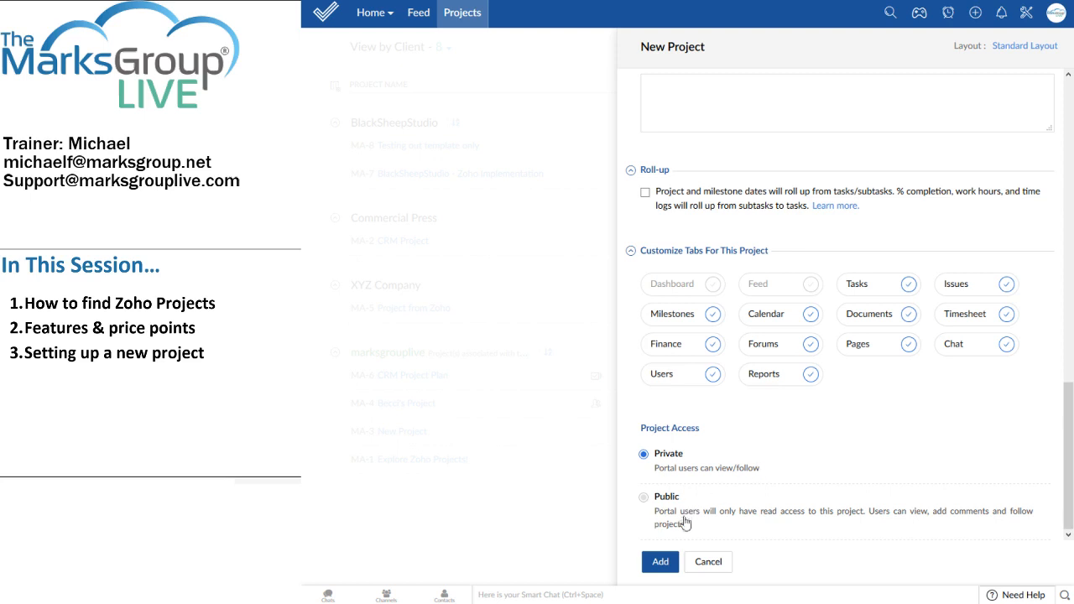
click(671, 564)
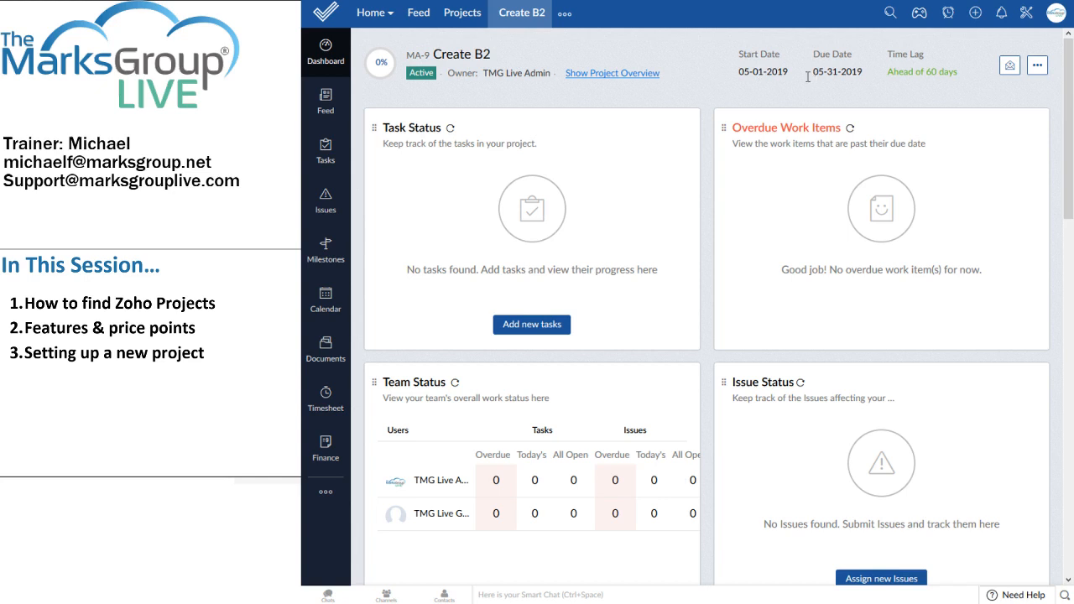
Step: Show the project overview on the Create B2 dashboard to check its description and additional fields
click(636, 75)
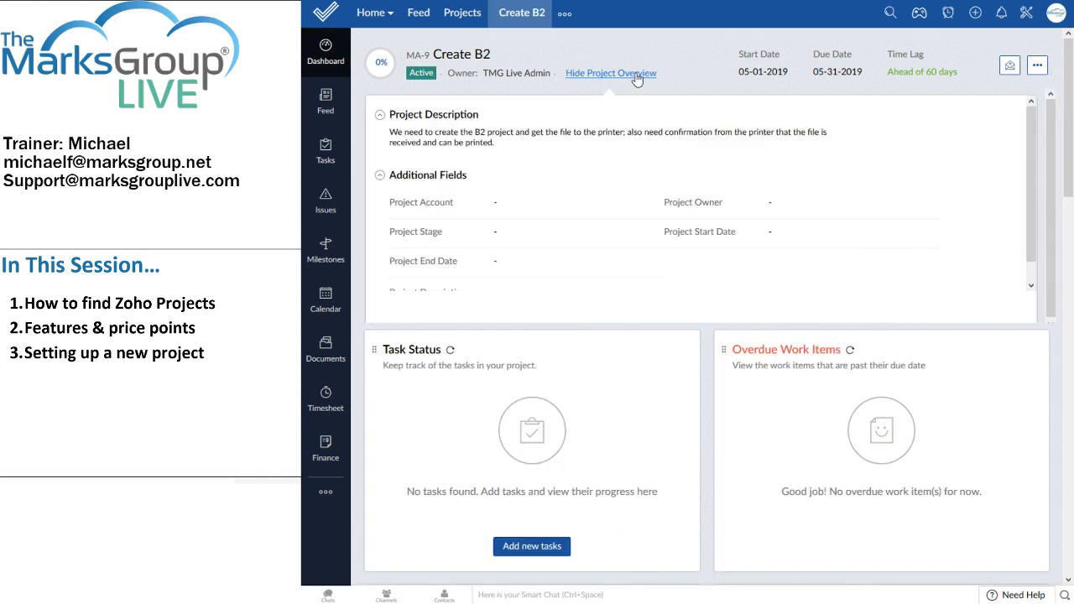
click(580, 76)
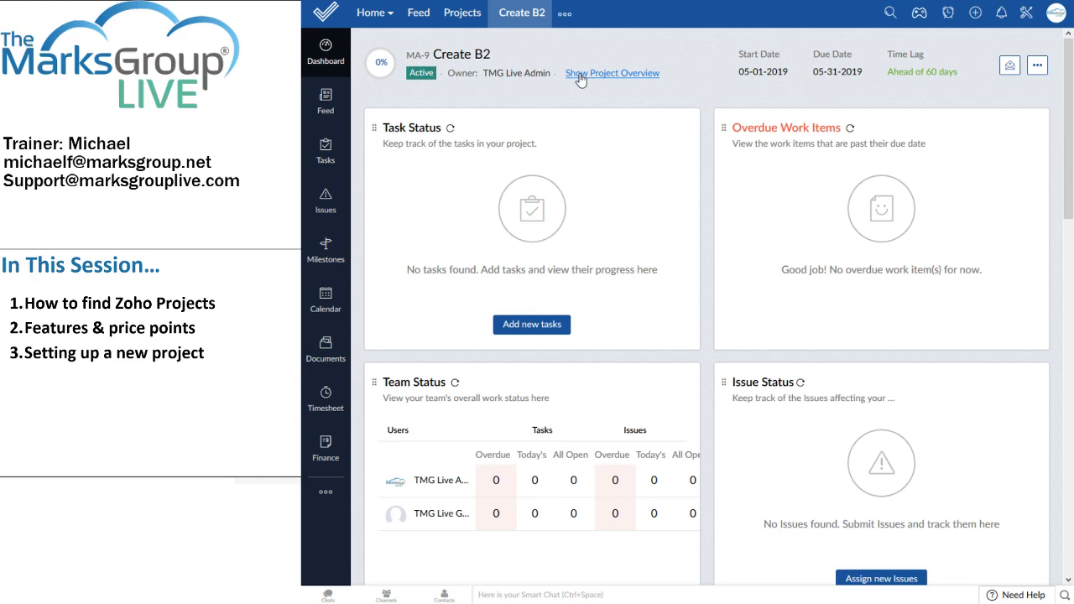
click(599, 77)
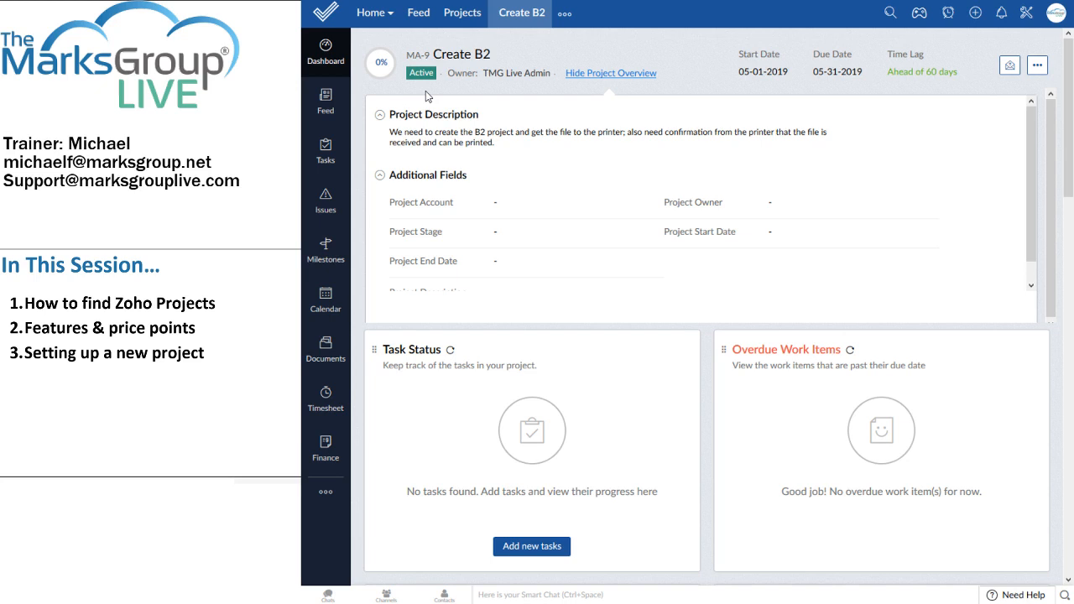
Step: Start a new milestone in the Create B2 project and set its start date to 05-31-2019
click(325, 246)
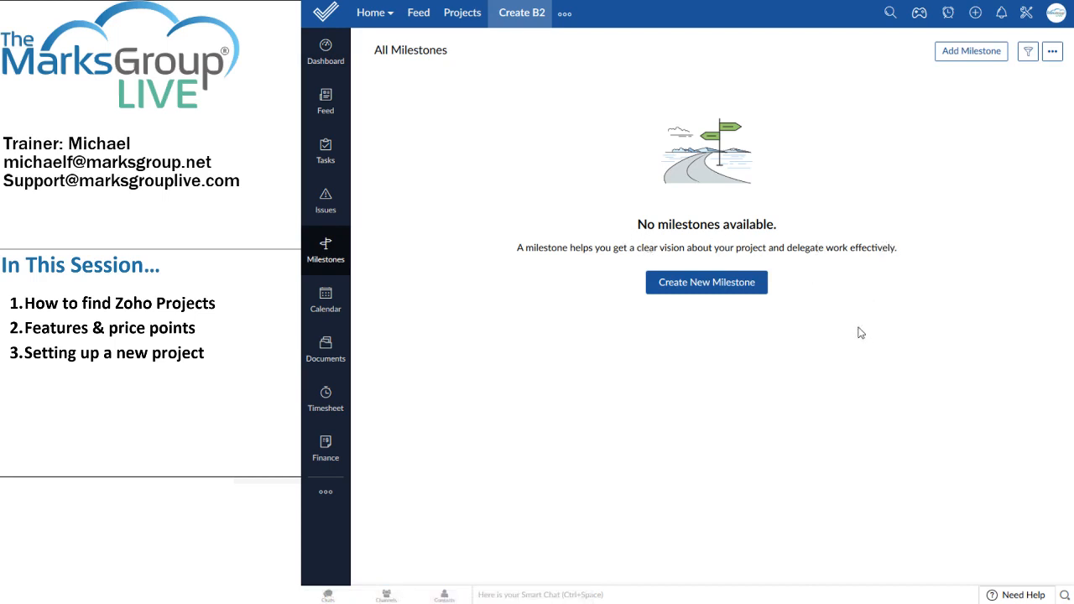
click(728, 286)
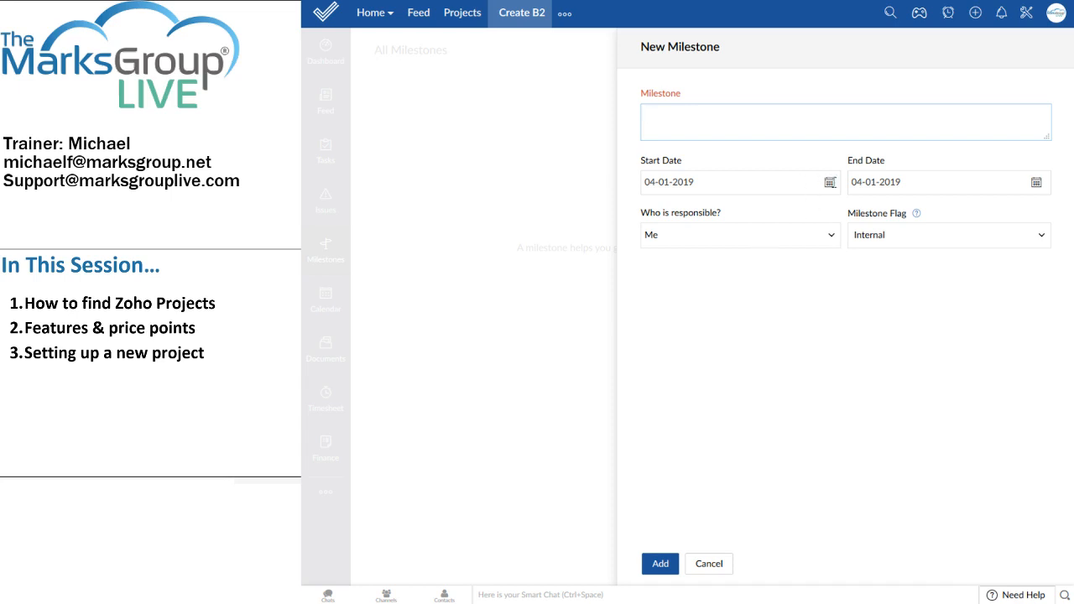
click(829, 183)
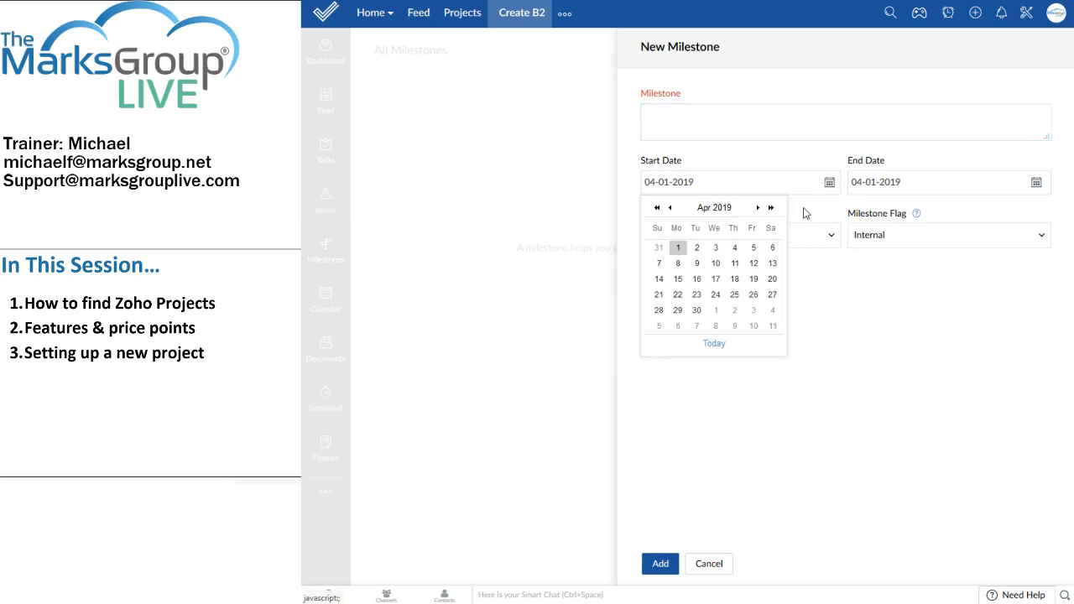
click(758, 207)
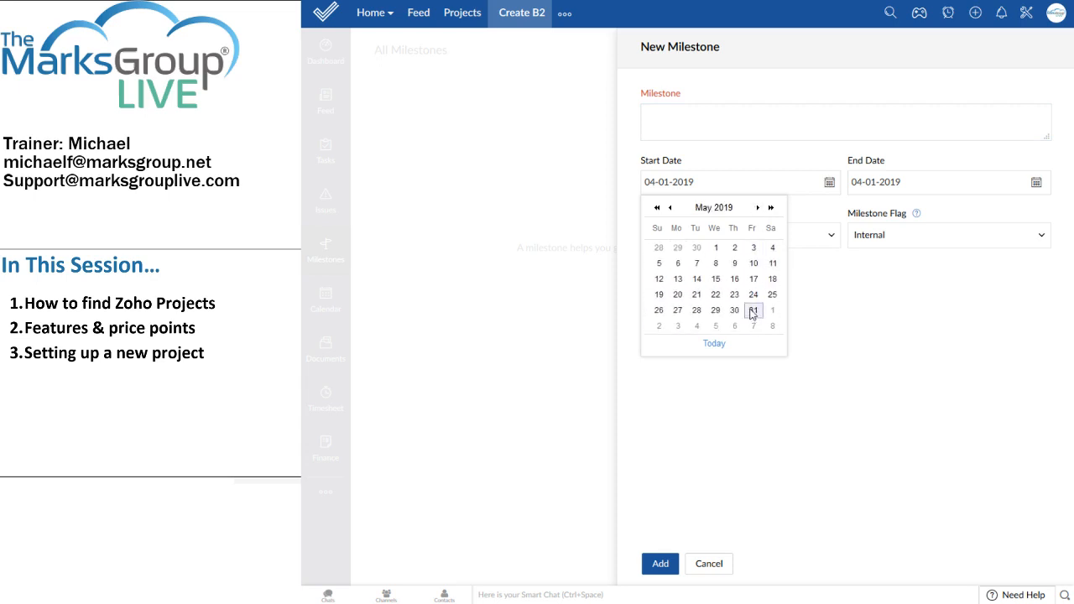
click(754, 310)
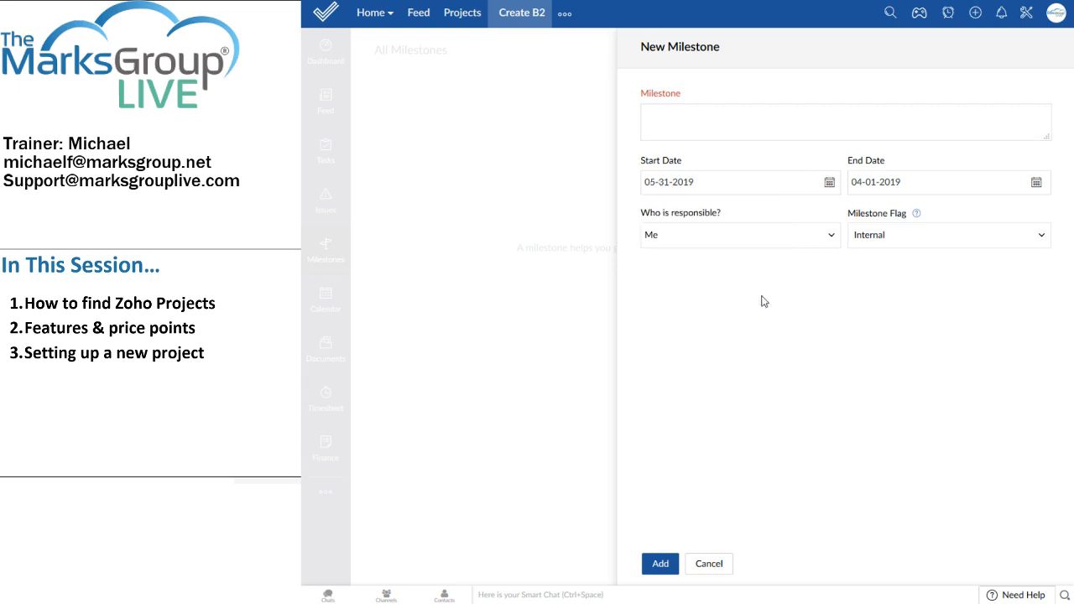
Step: Set the milestone's end date to 05-31-2019 and its start date to 05-27-2019, keeping the Internal flag
click(1035, 184)
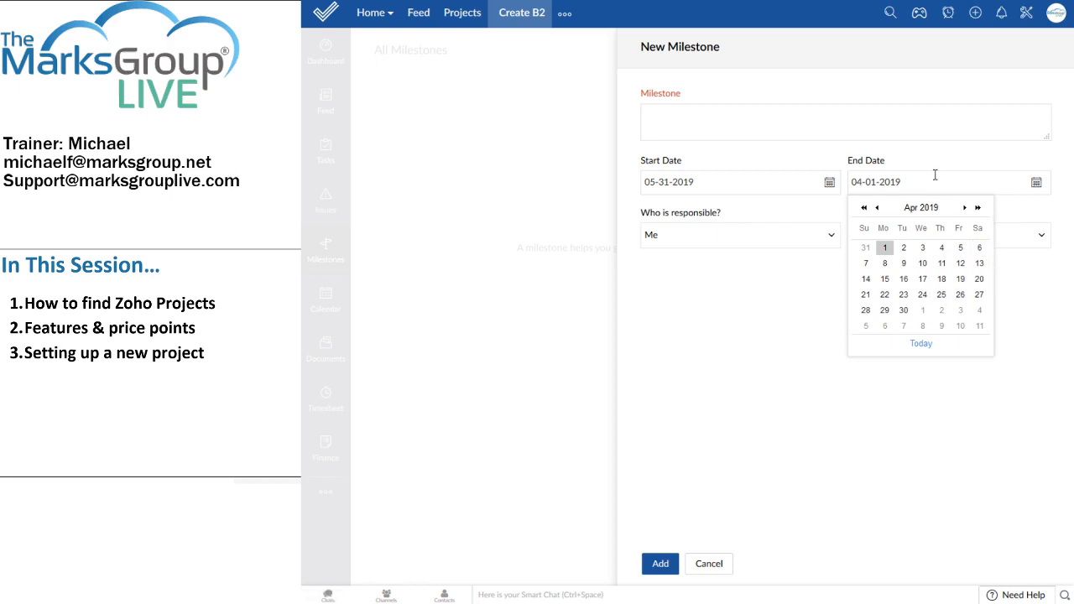
click(964, 207)
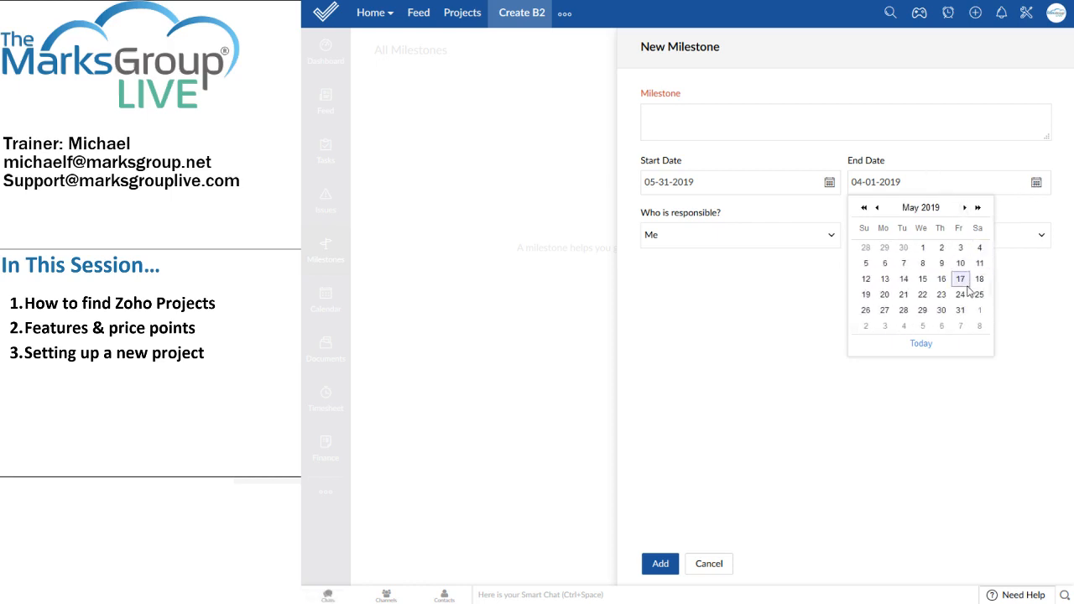
click(963, 309)
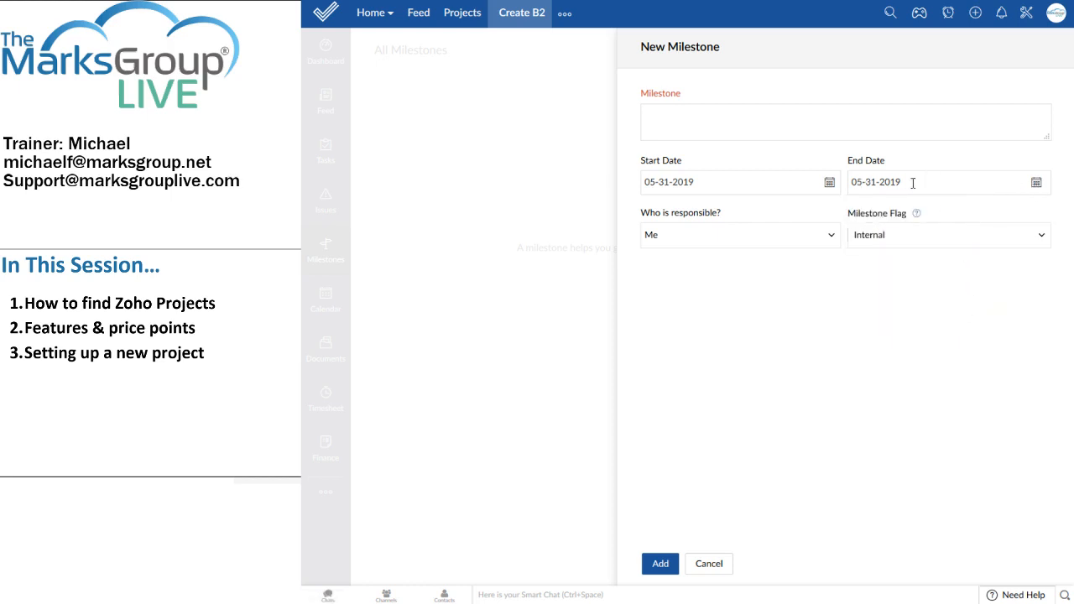
click(830, 183)
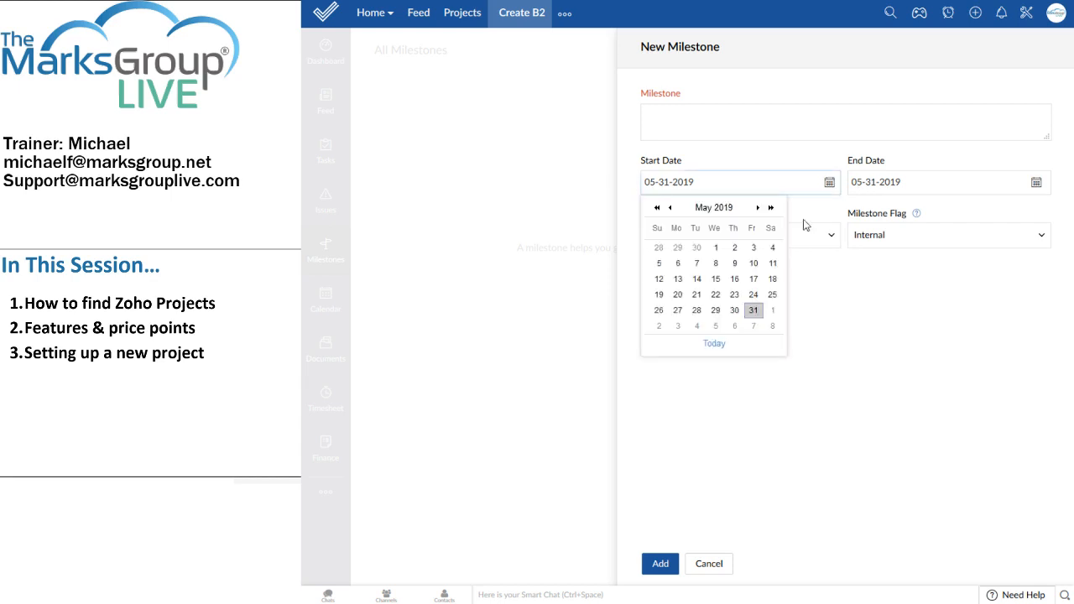
click(677, 311)
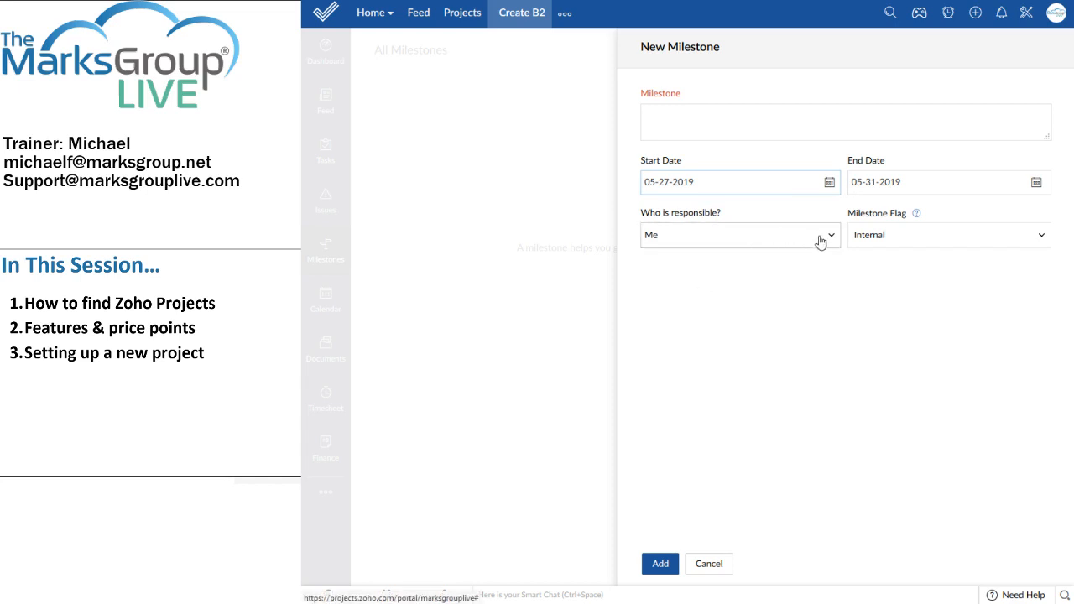
click(913, 243)
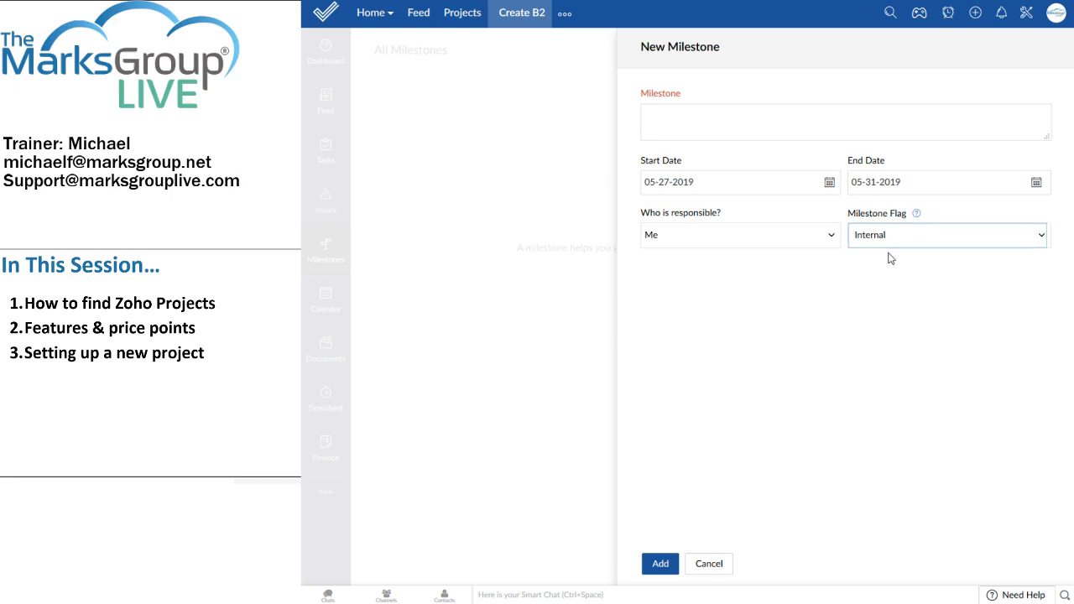
Step: Name the milestone "Deliver finished file to the printer; confirm receipt of usable file." and add it to the project
click(739, 119)
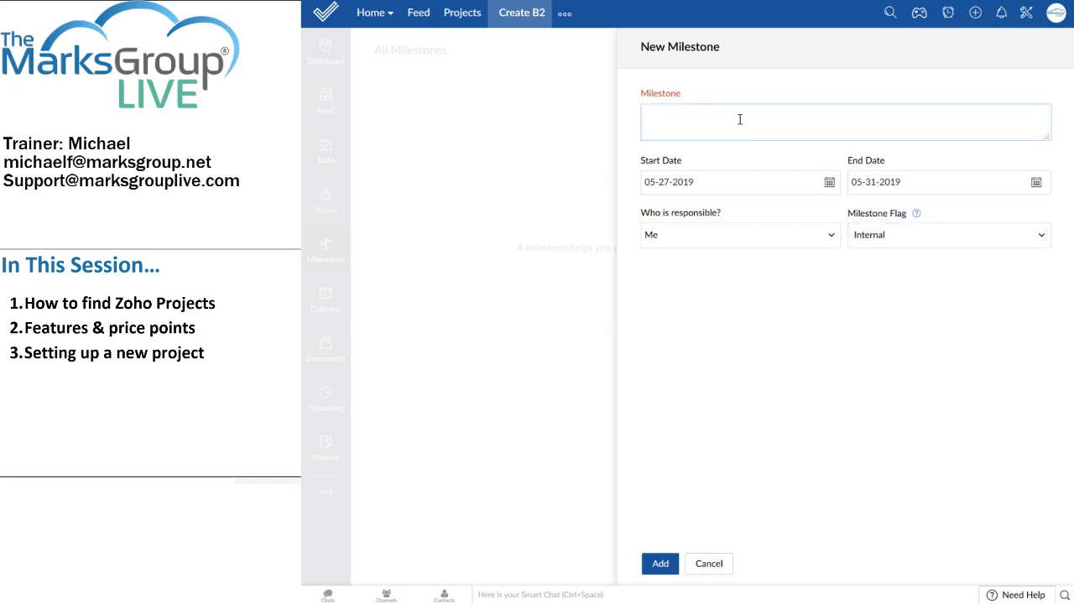
text(Deliver finished file to the printer; conf)
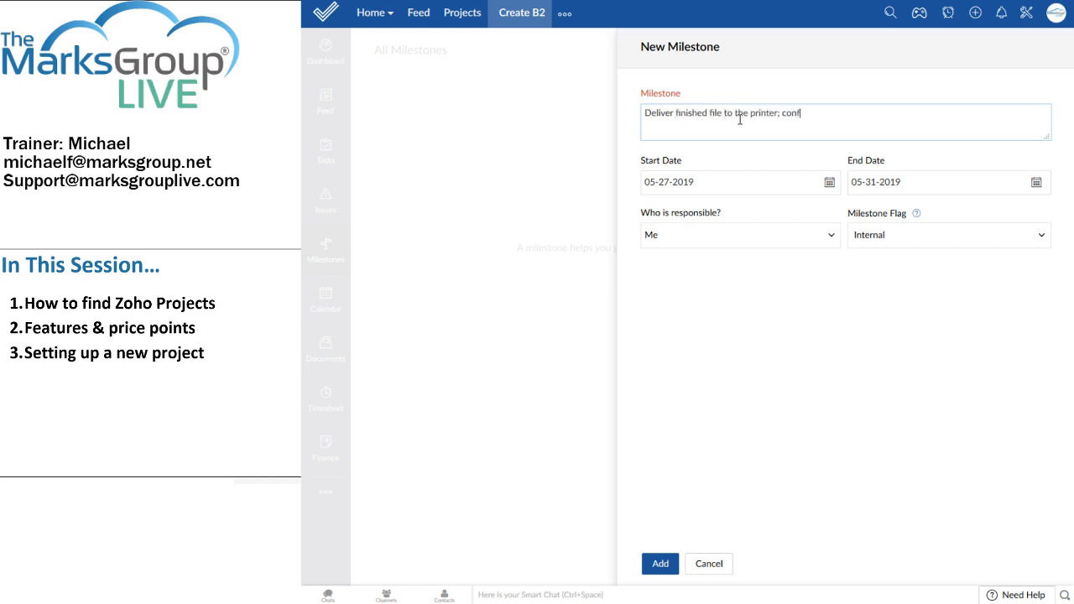
text(irm receipt of usable file.)
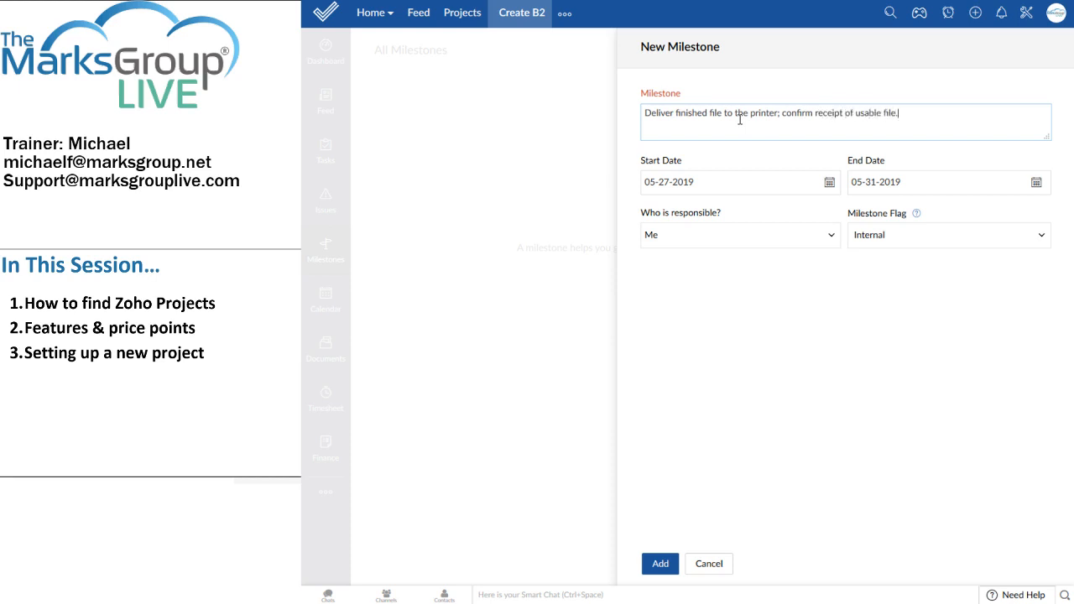
click(662, 563)
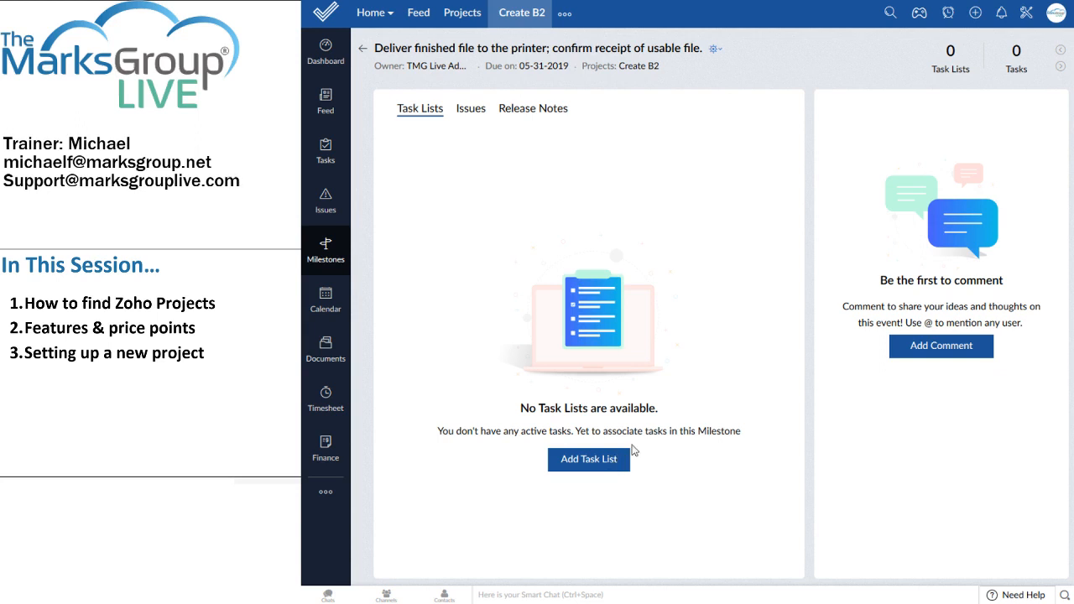
Step: Add a task list named "Prepare file for printing and send" to the milestone
click(602, 462)
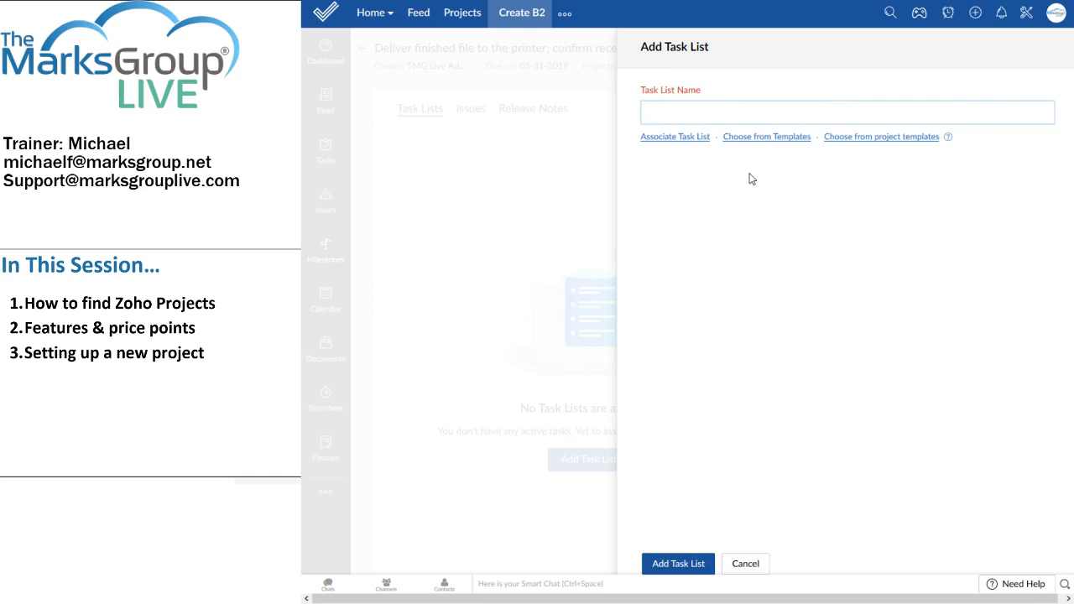
text(Prepare file for printing and send)
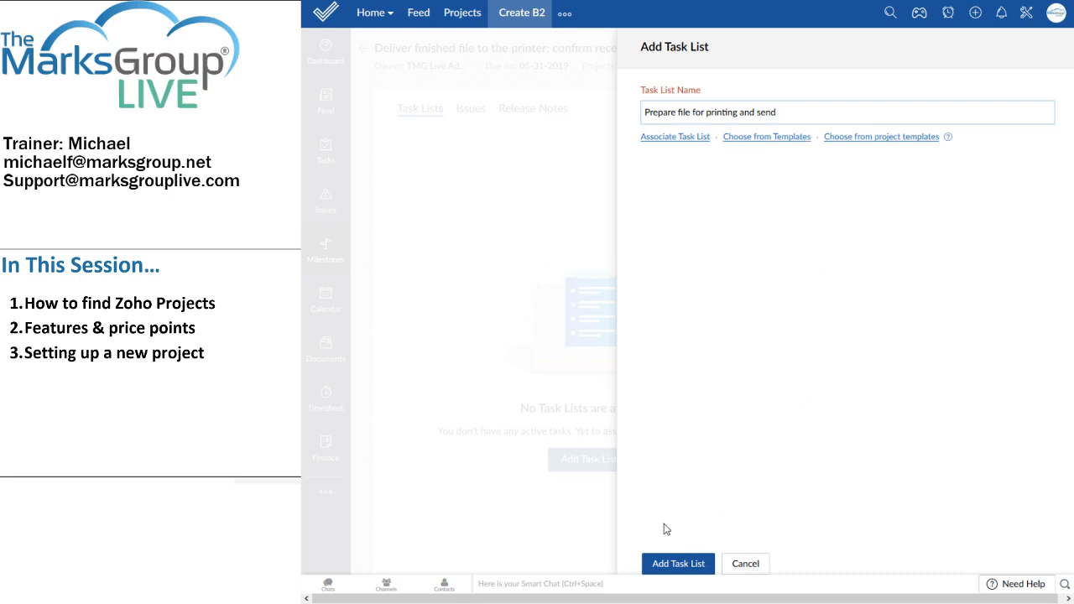
click(682, 568)
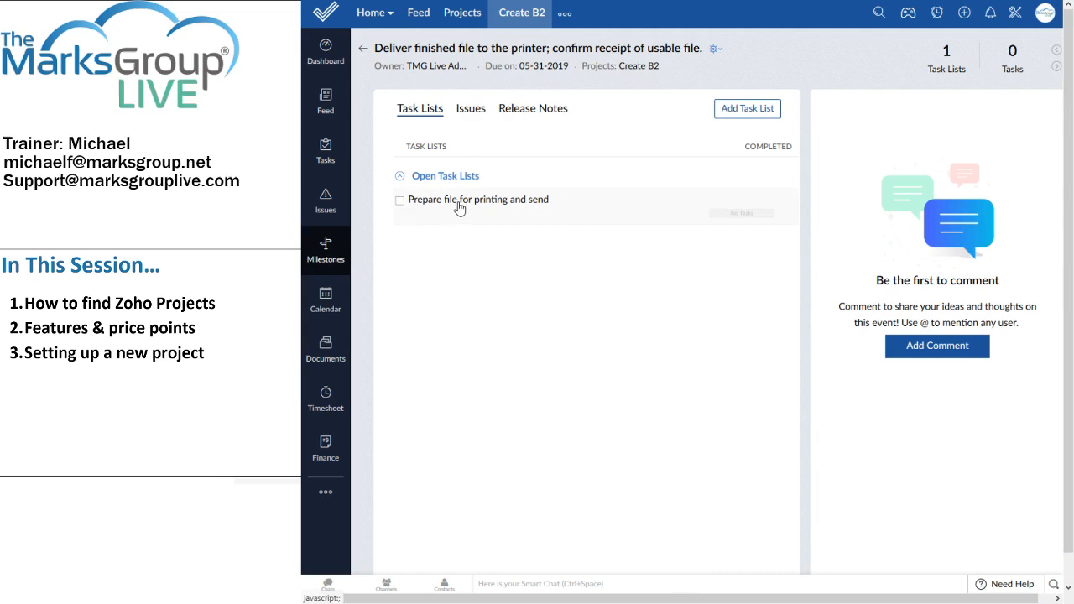
Step: Start a task in the new task list named "Perform final spell check" with the description "Make sure we don't have any stray letters"
click(459, 203)
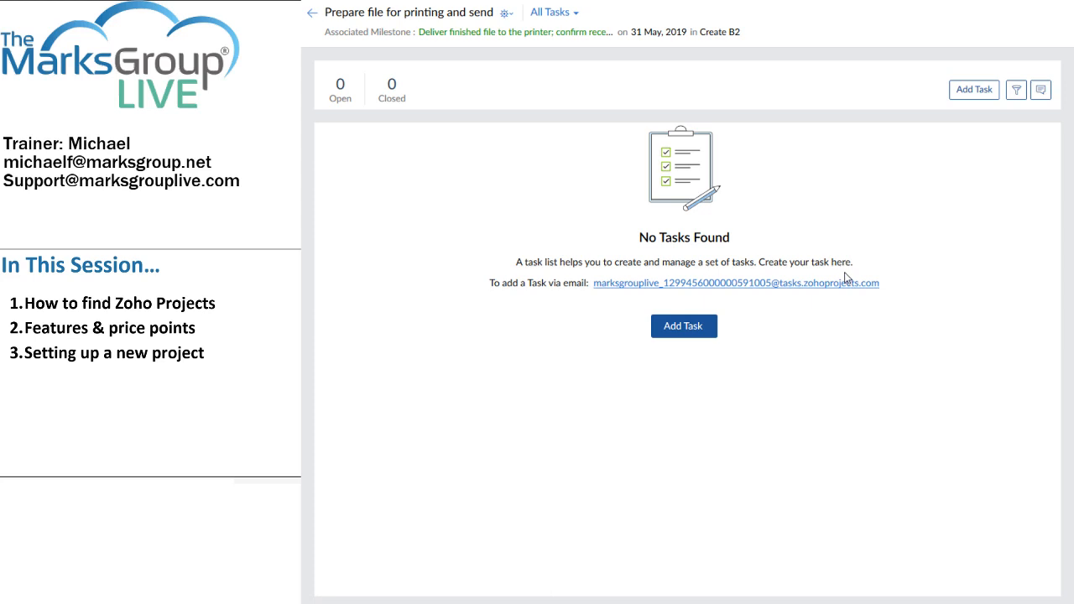
click(666, 333)
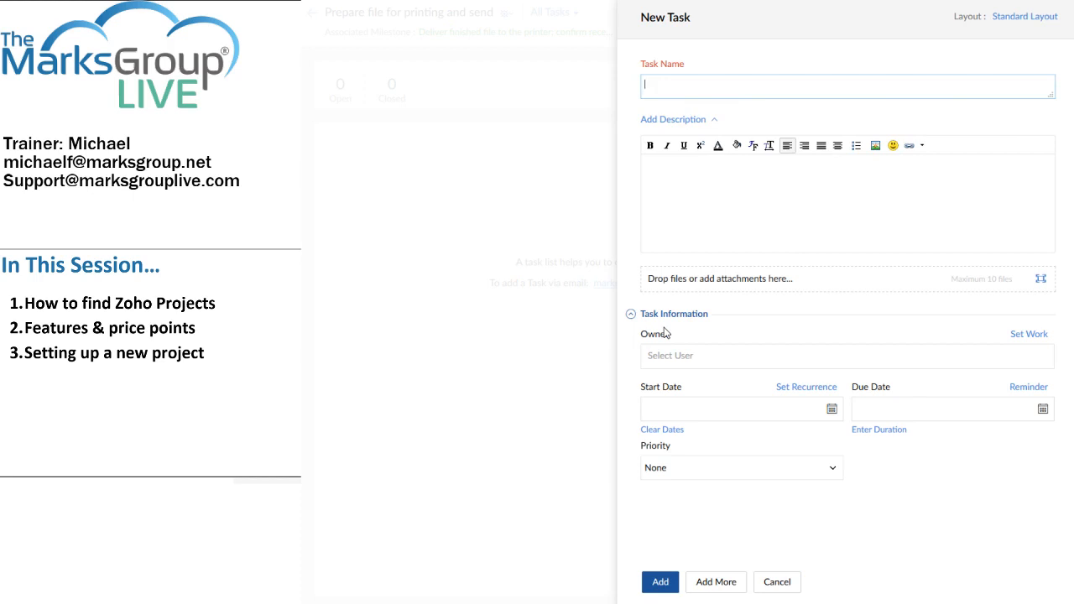
text(Perform final)
key(BackSpace)
key(BackSpace)
key(BackSpace)
key(BackSpace)
text(inal spell check)
key(Tab)
text(Make sure )
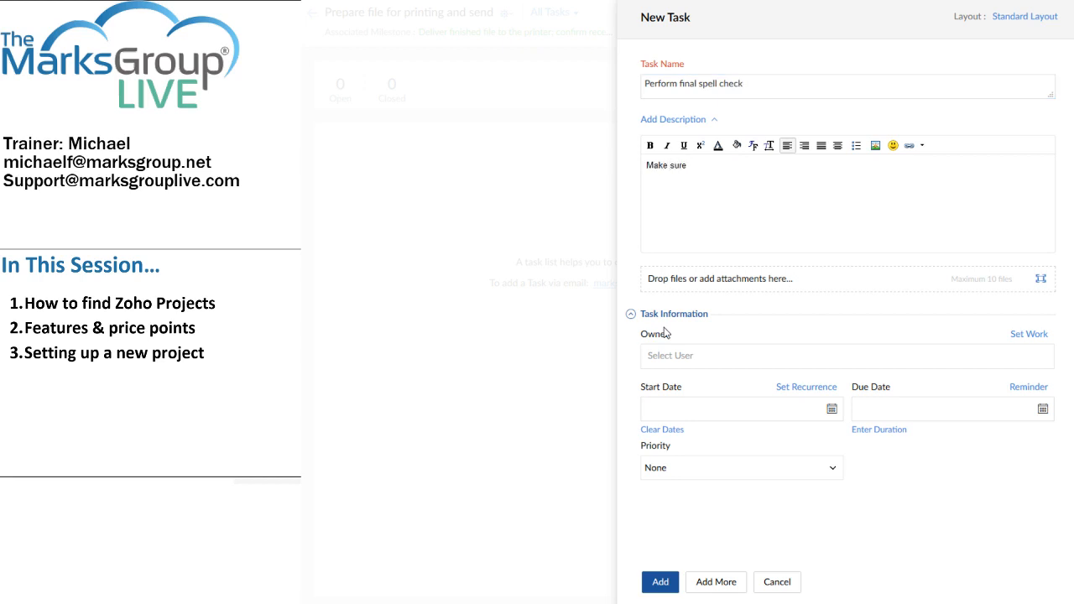
text(we don't have any stray letters)
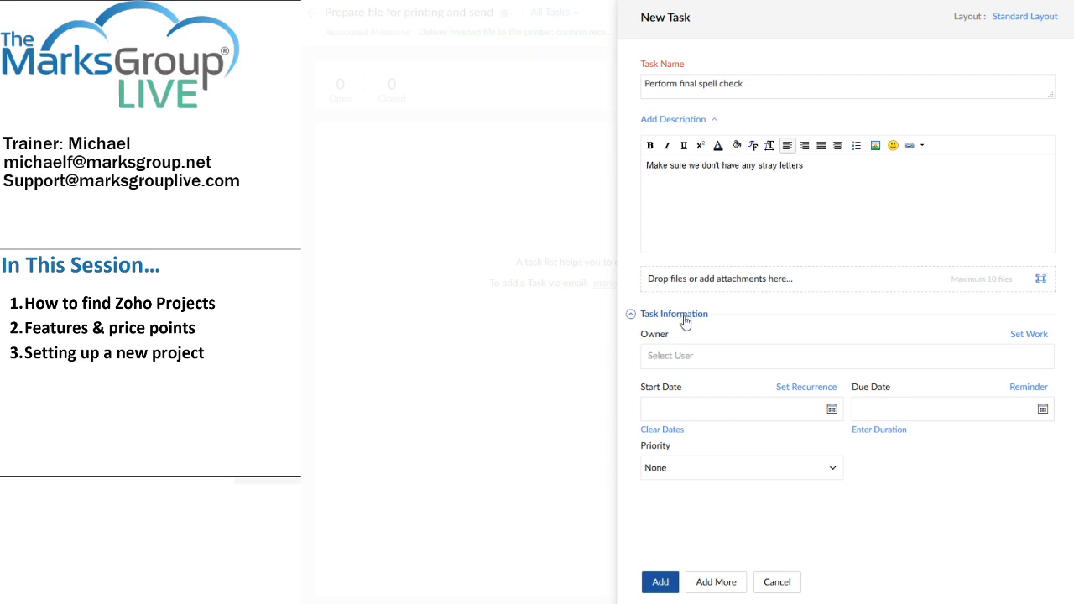
Step: Assign the spell check task to Me, with start date 05-27-2019 and due date 05-29-2019
click(705, 356)
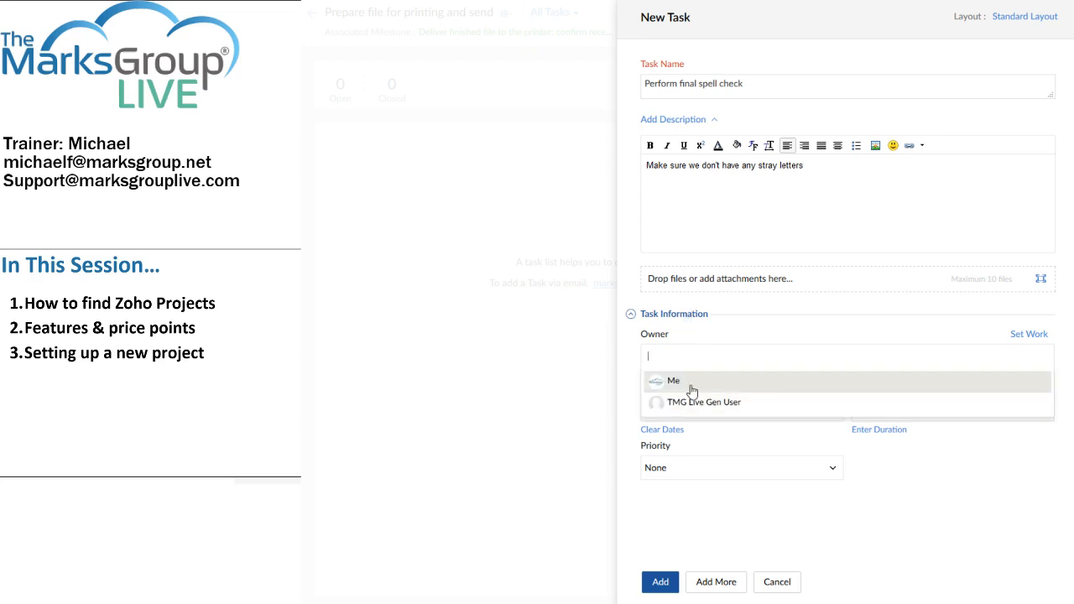
click(692, 381)
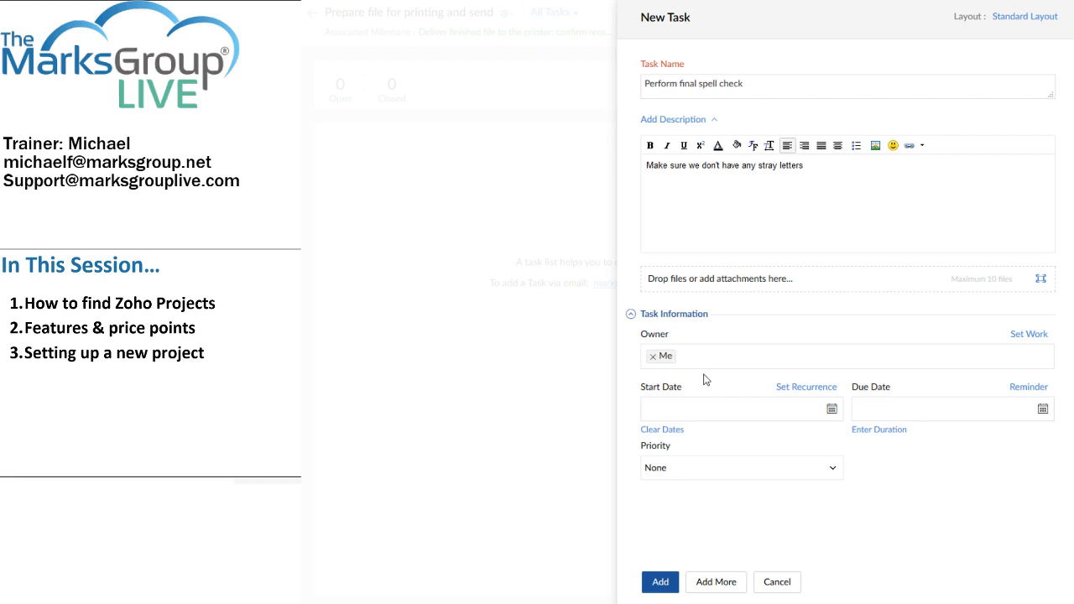
click(831, 408)
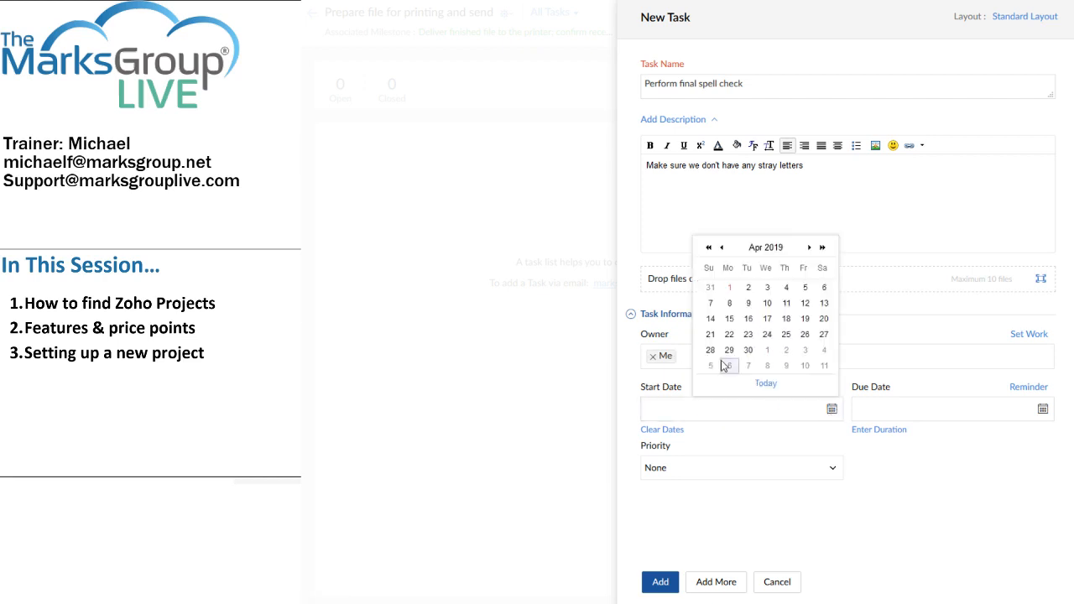
click(809, 247)
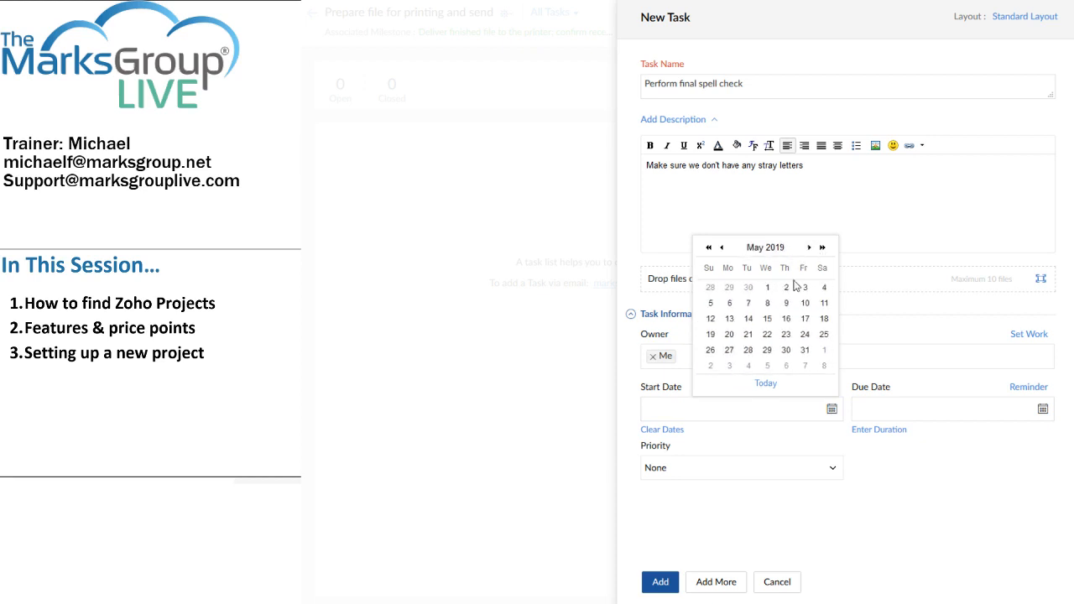
click(729, 353)
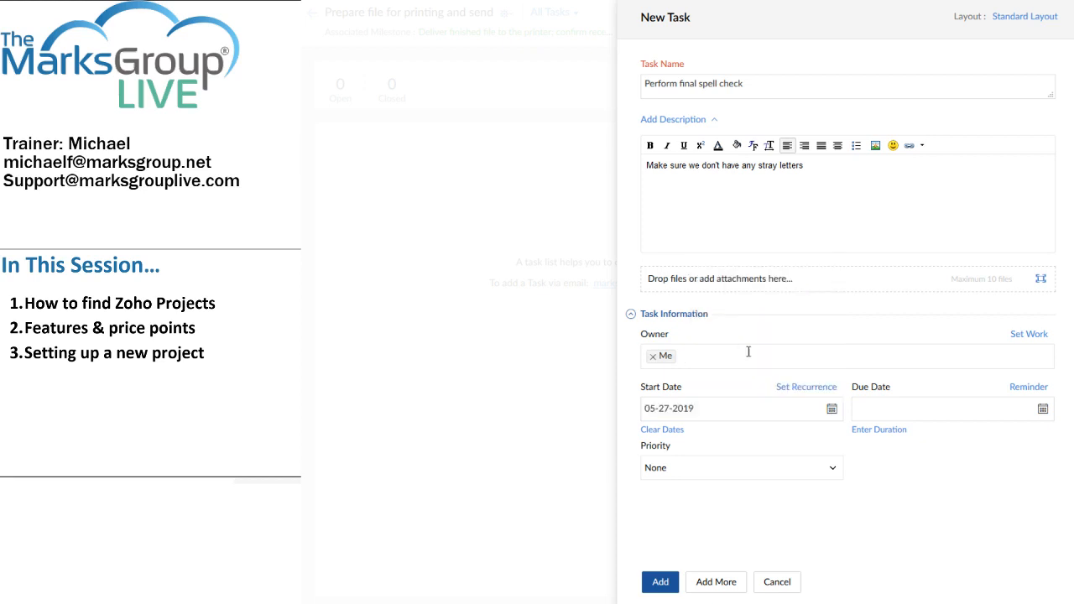
click(1043, 409)
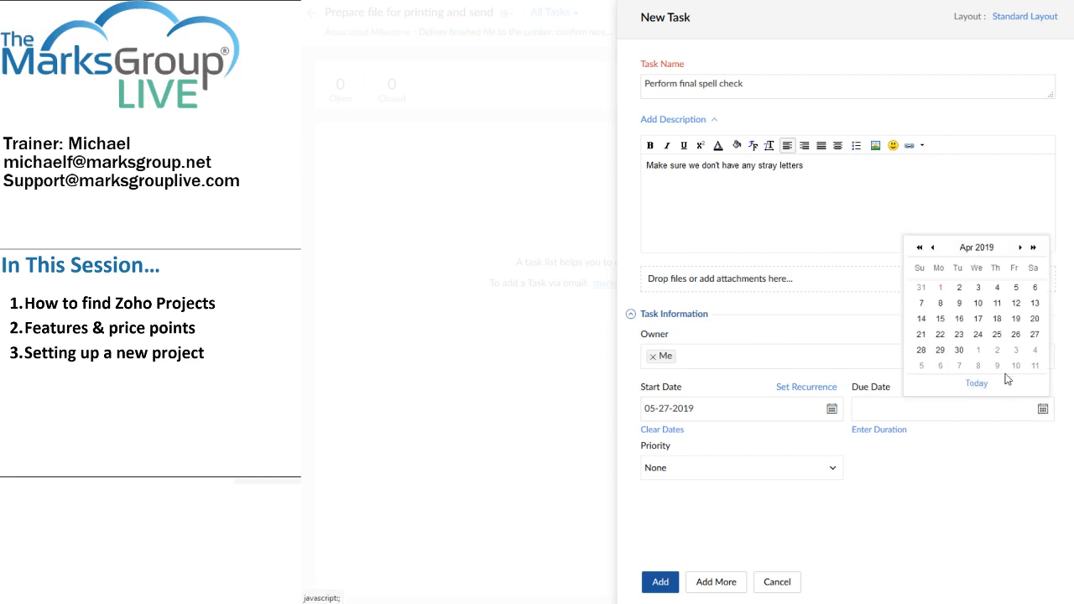
click(1020, 247)
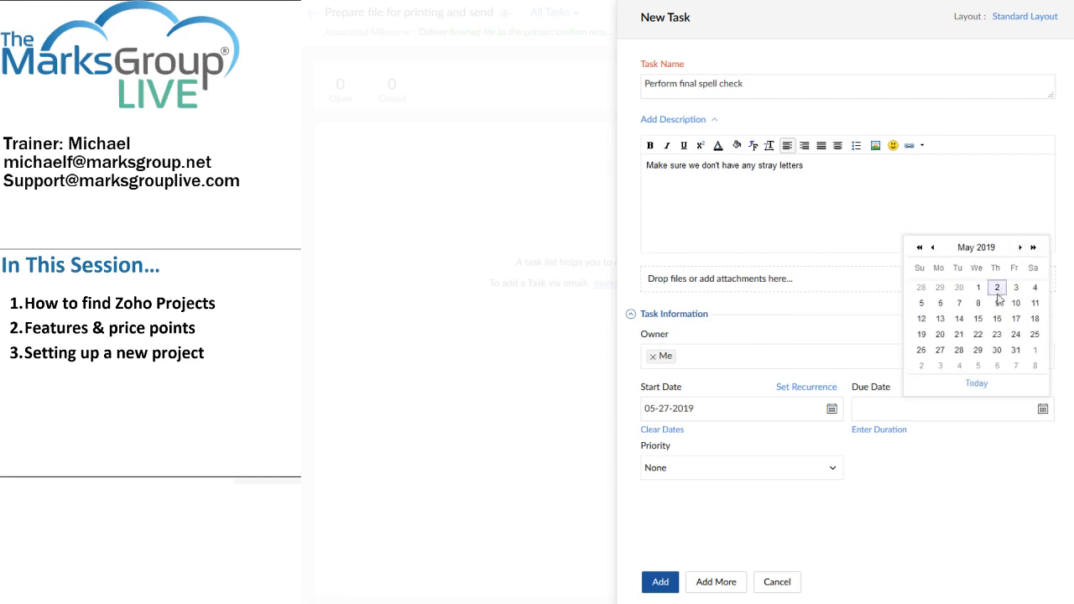
click(978, 352)
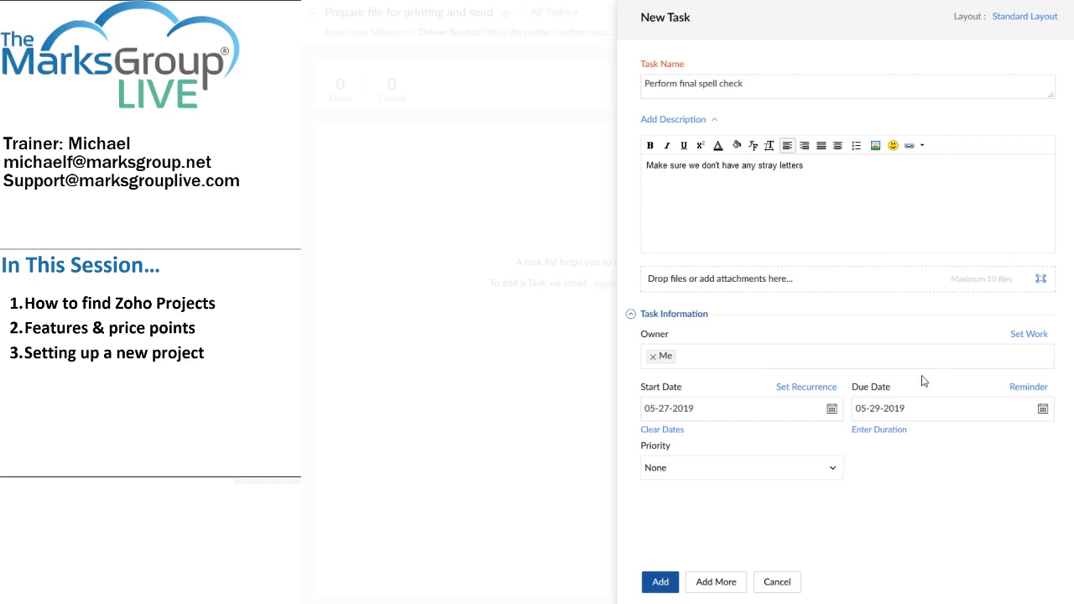
Step: Set the spell check task's priority to Medium and save it, continuing with another new task
click(831, 475)
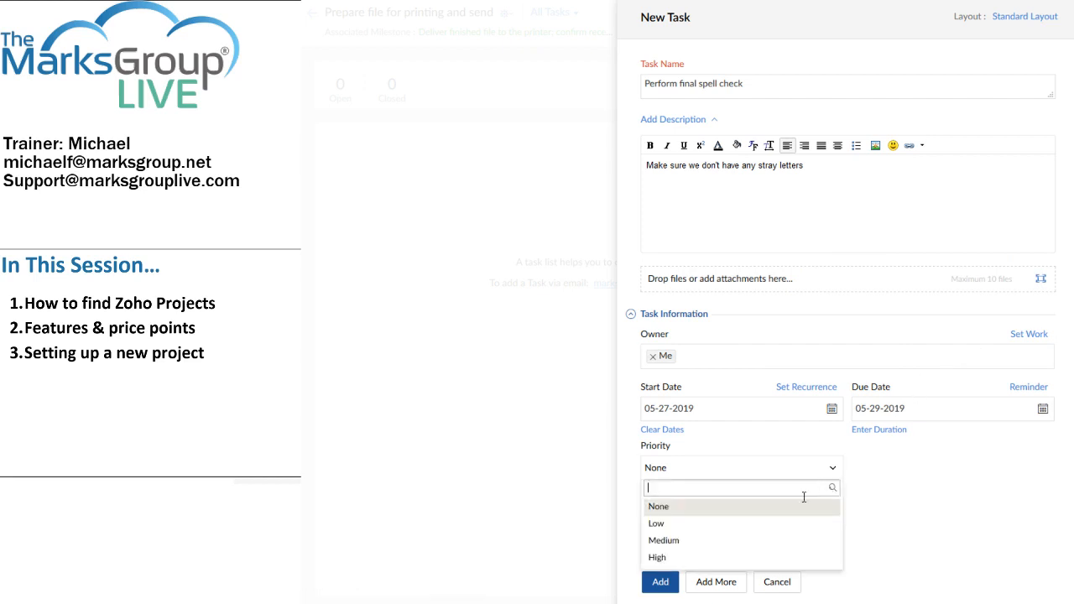
click(762, 540)
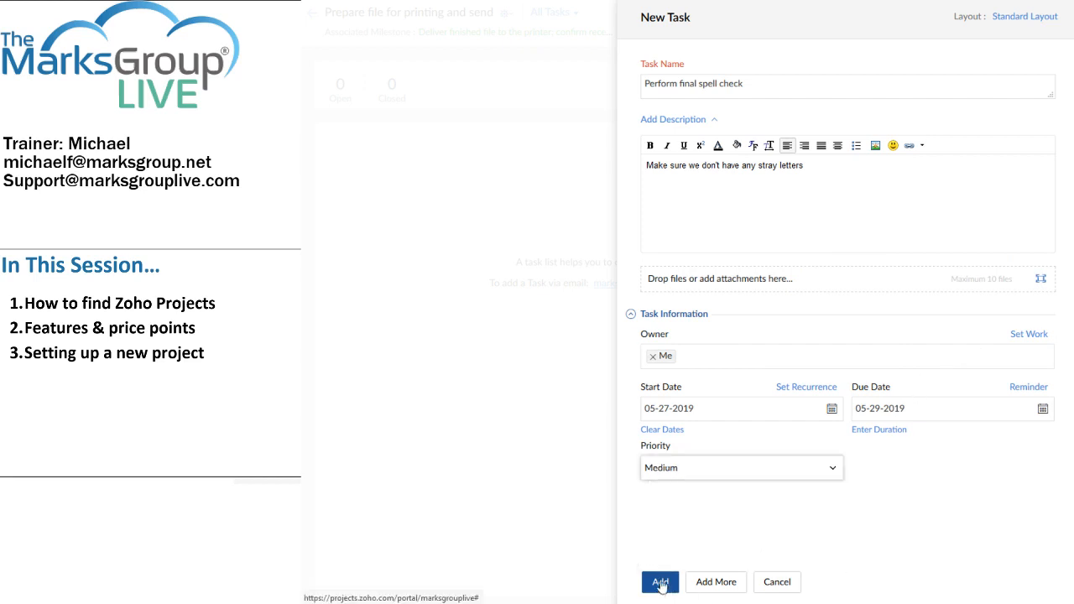
click(709, 583)
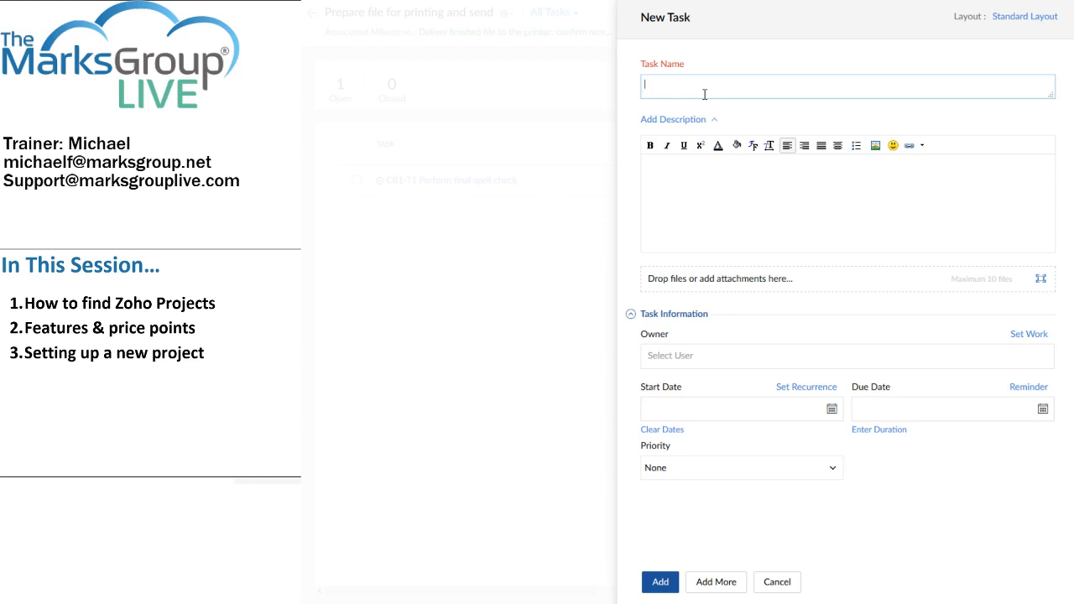
Step: Name the second task "Export file to PDF" and assign it to Me
text(Export file to PDF)
click(733, 361)
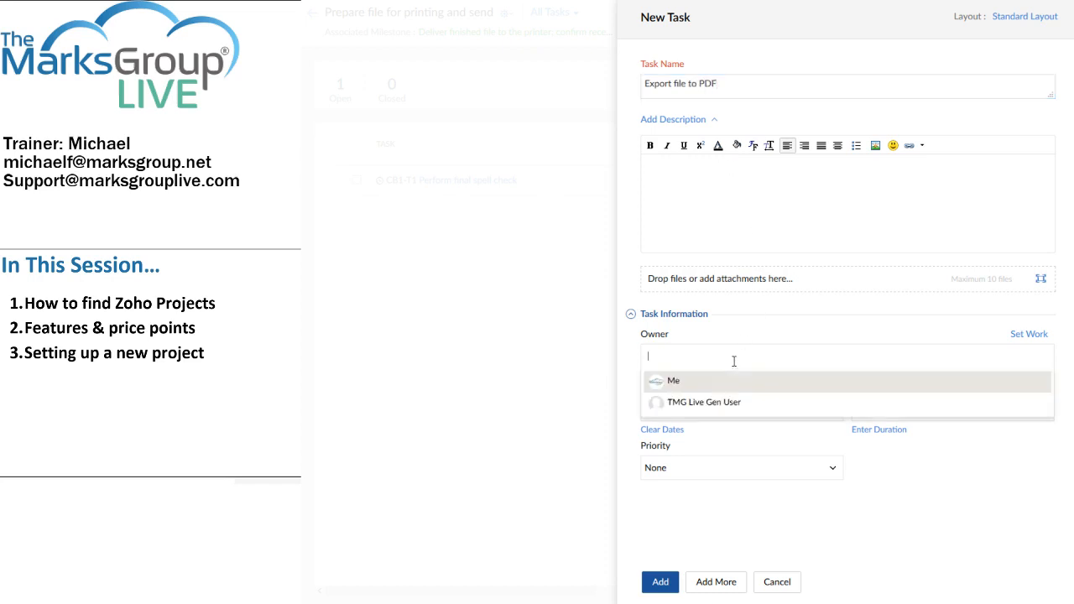
click(713, 401)
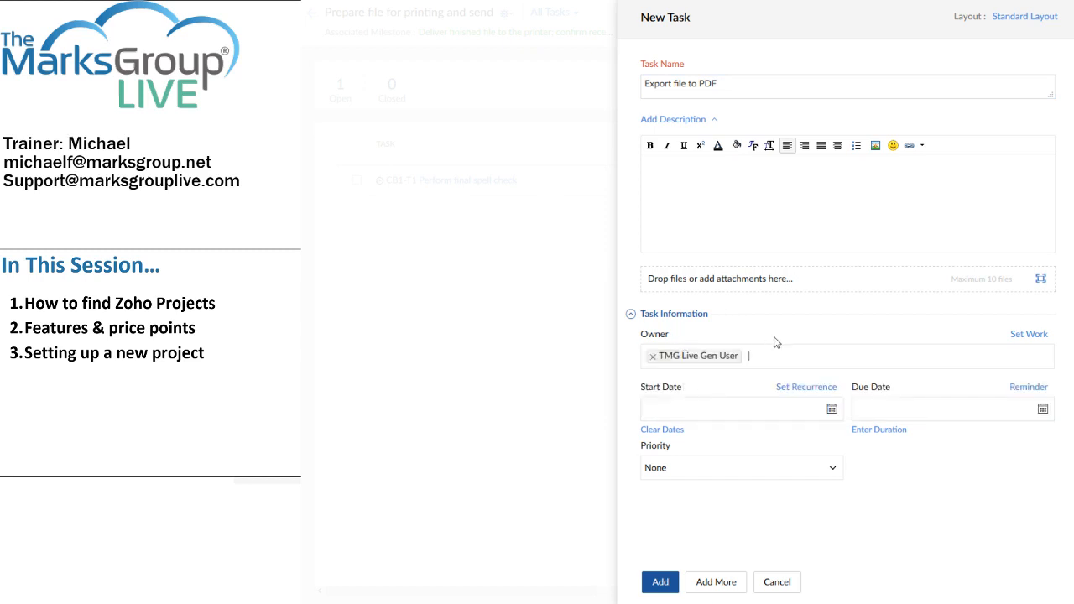
key(BackSpace)
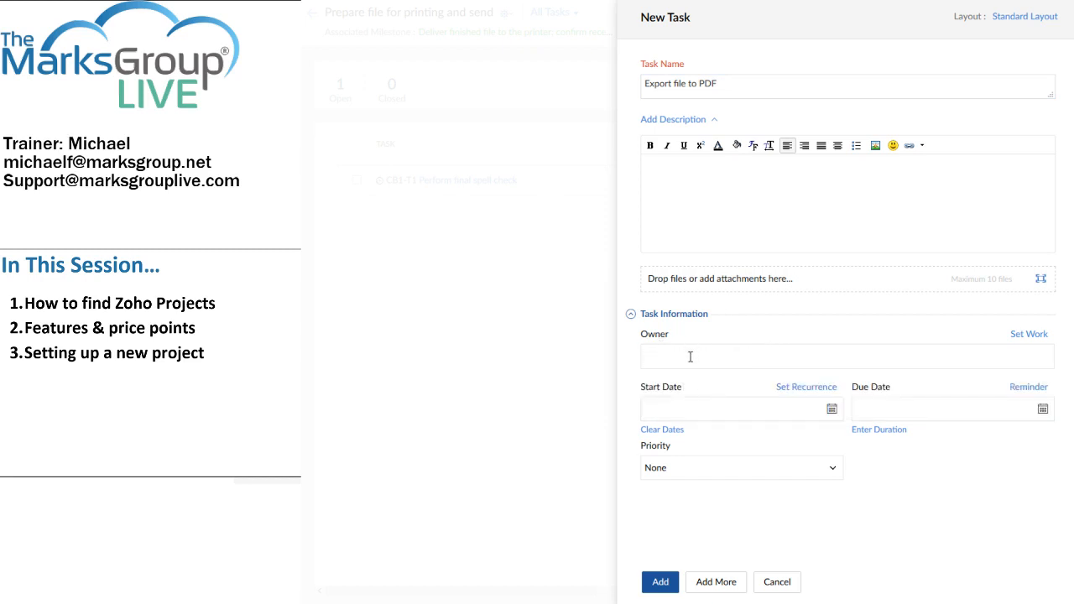
click(685, 356)
click(680, 381)
Step: Set the PDF export task's start date to 05-29-2019
click(828, 405)
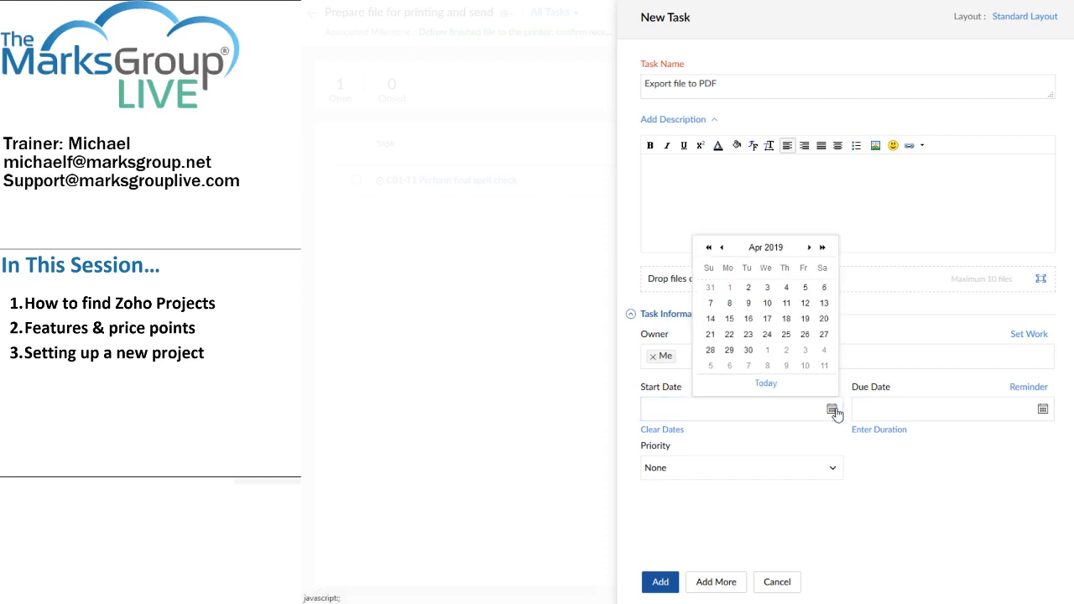
click(832, 409)
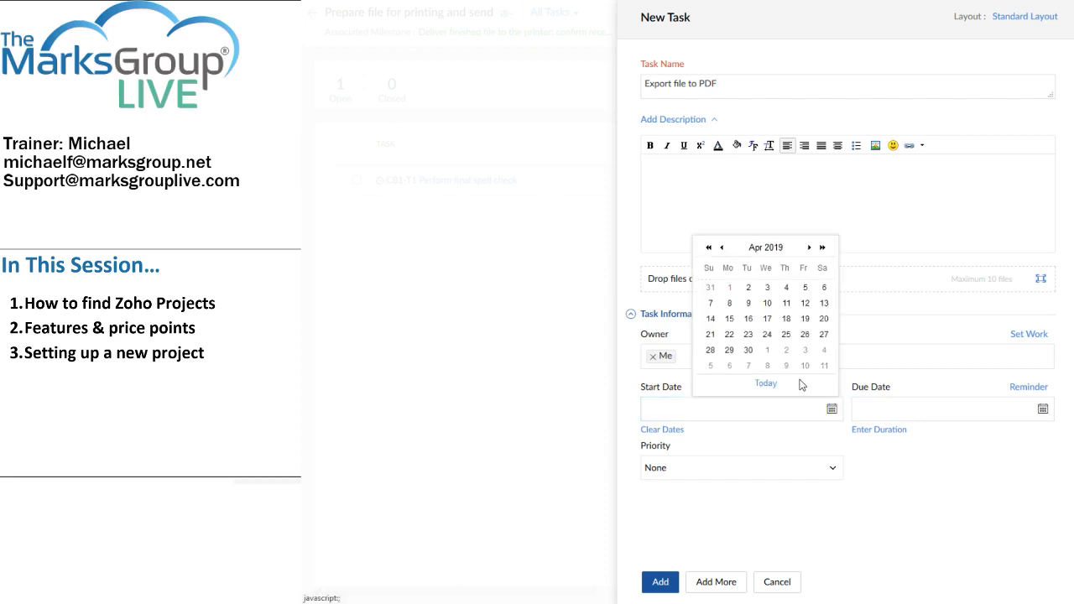
click(809, 248)
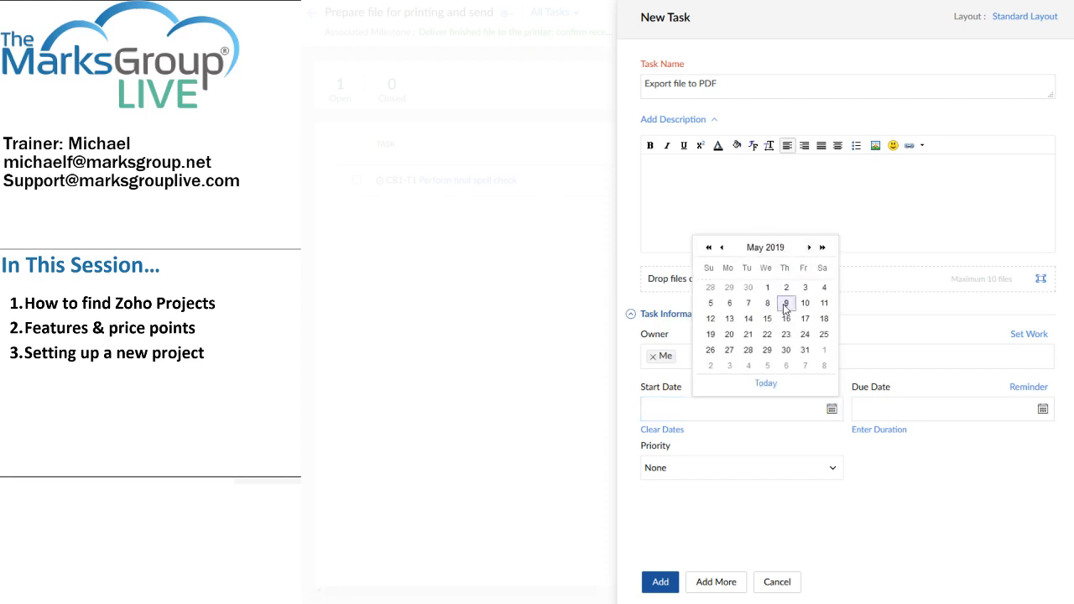
click(767, 351)
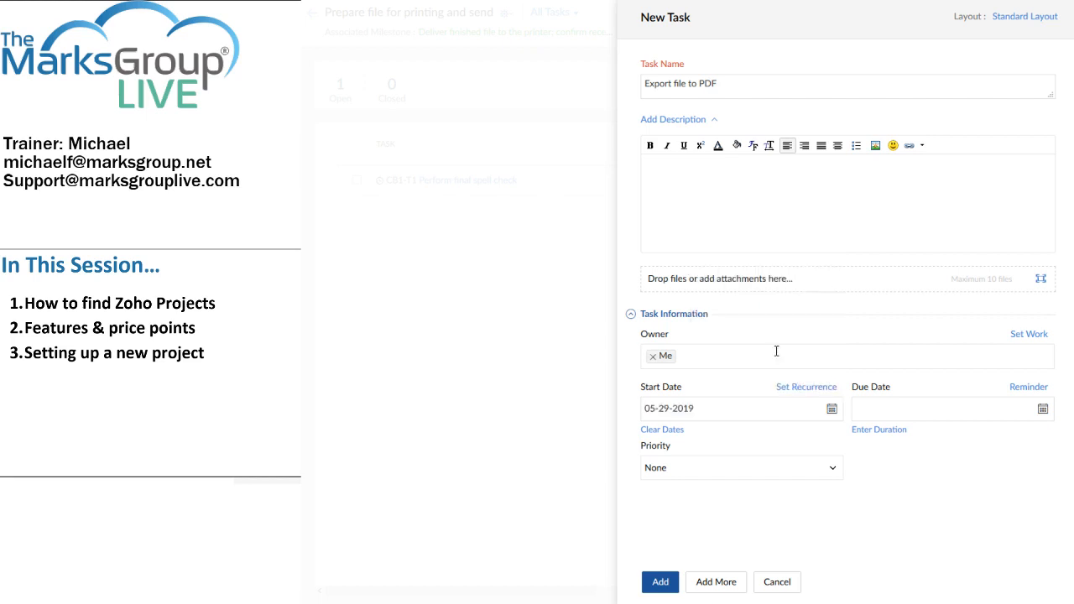
Step: Replace the PDF export task's due date with a duration, enable durations in hours, and enter 1 hour
click(886, 436)
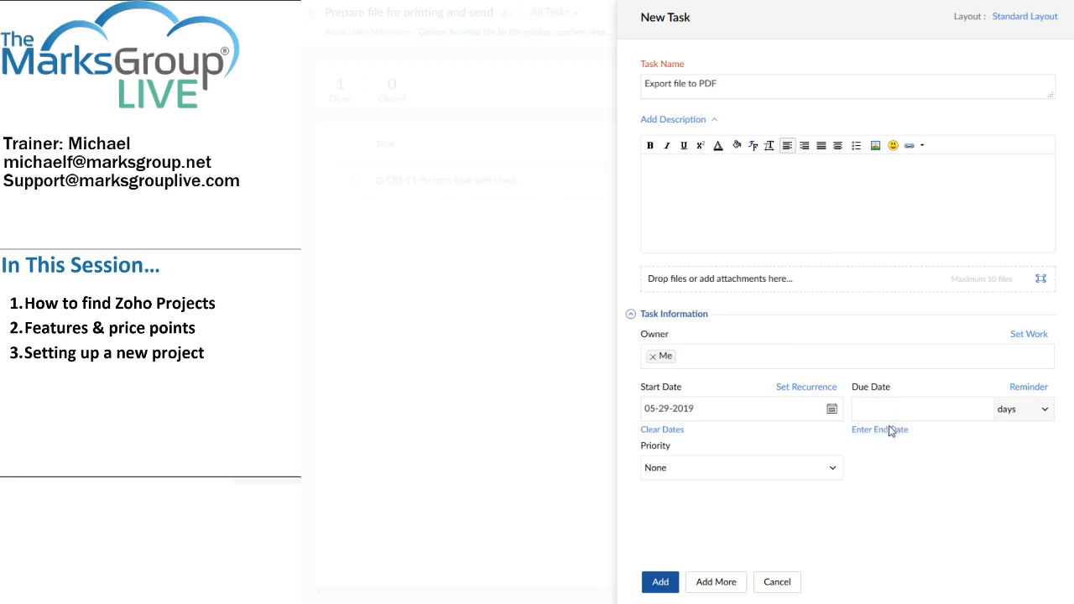
click(1021, 411)
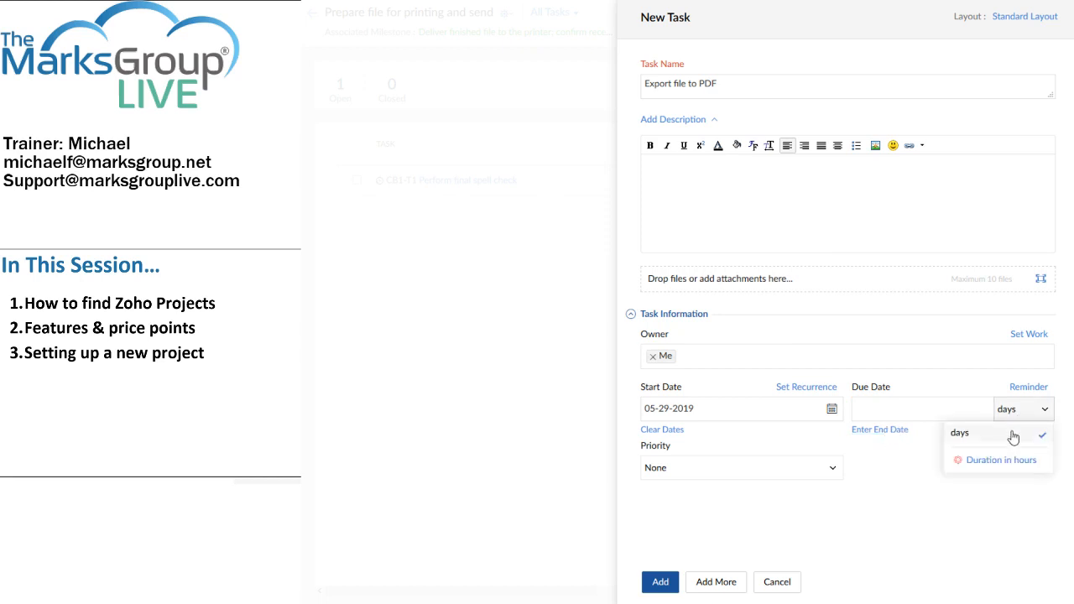
click(1001, 461)
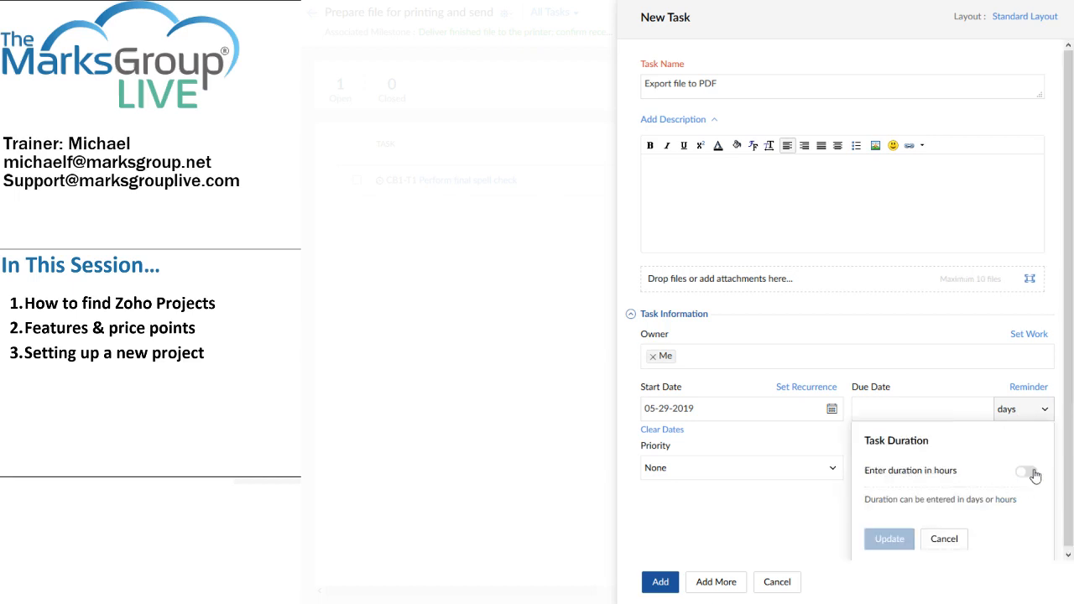
click(1031, 473)
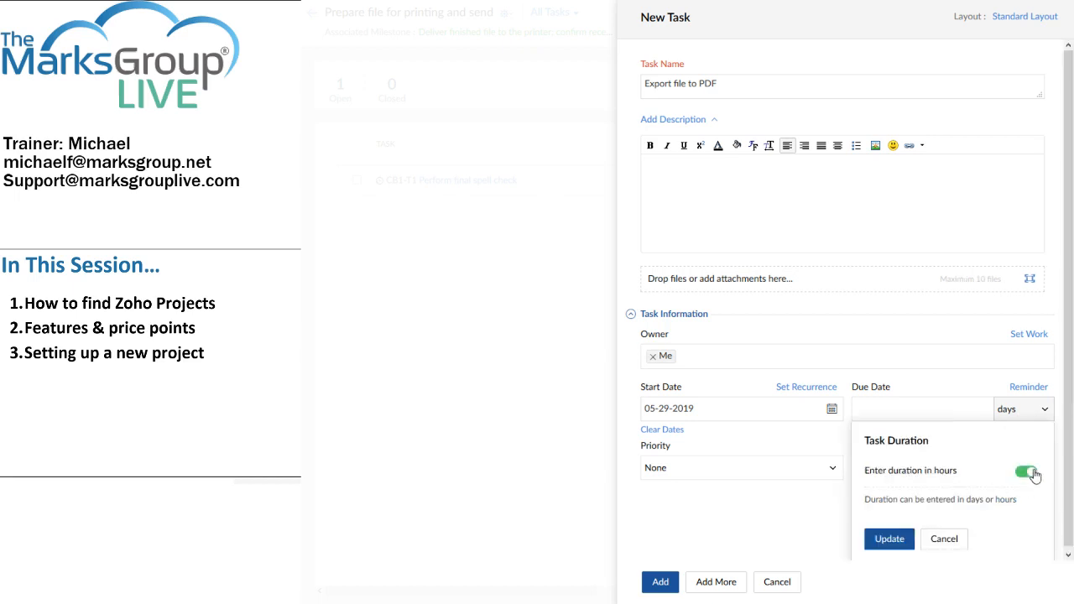
click(891, 540)
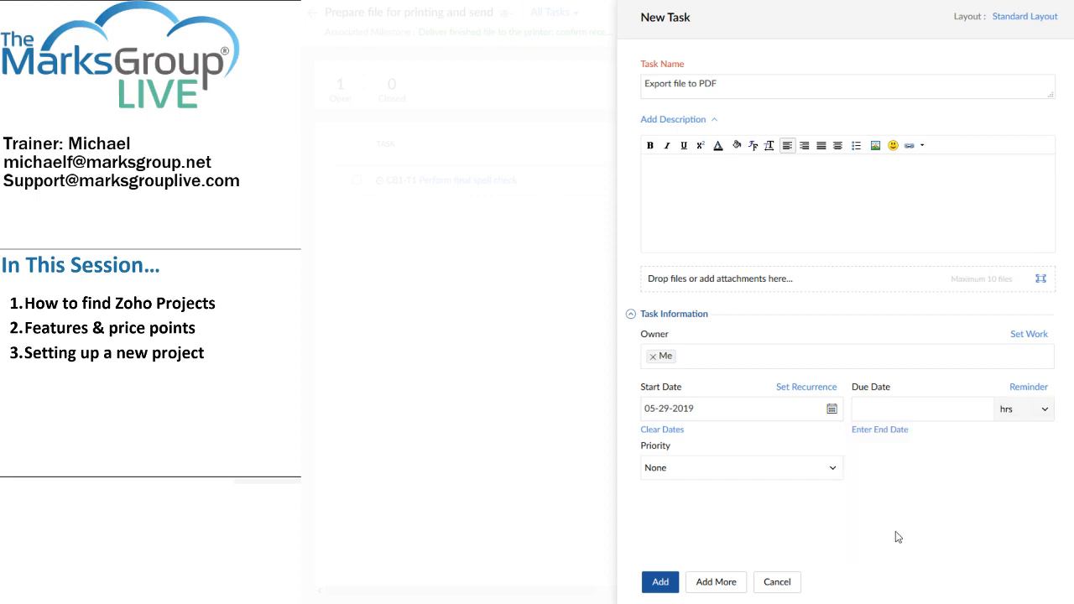
click(874, 419)
text(1)
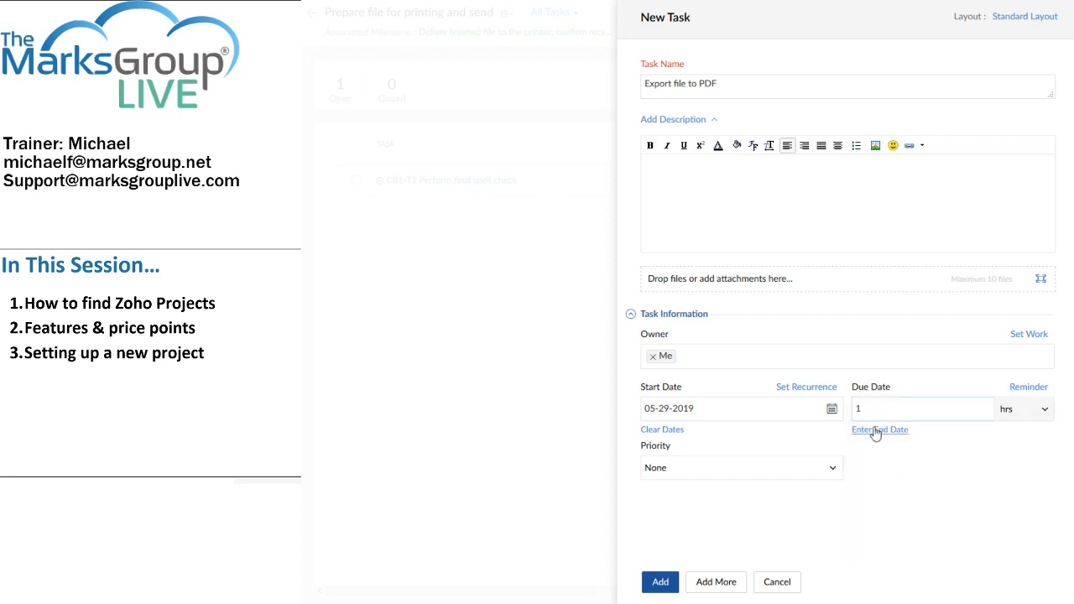
Step: Set the PDF export task's reminder to 1 day before the due date
click(1014, 391)
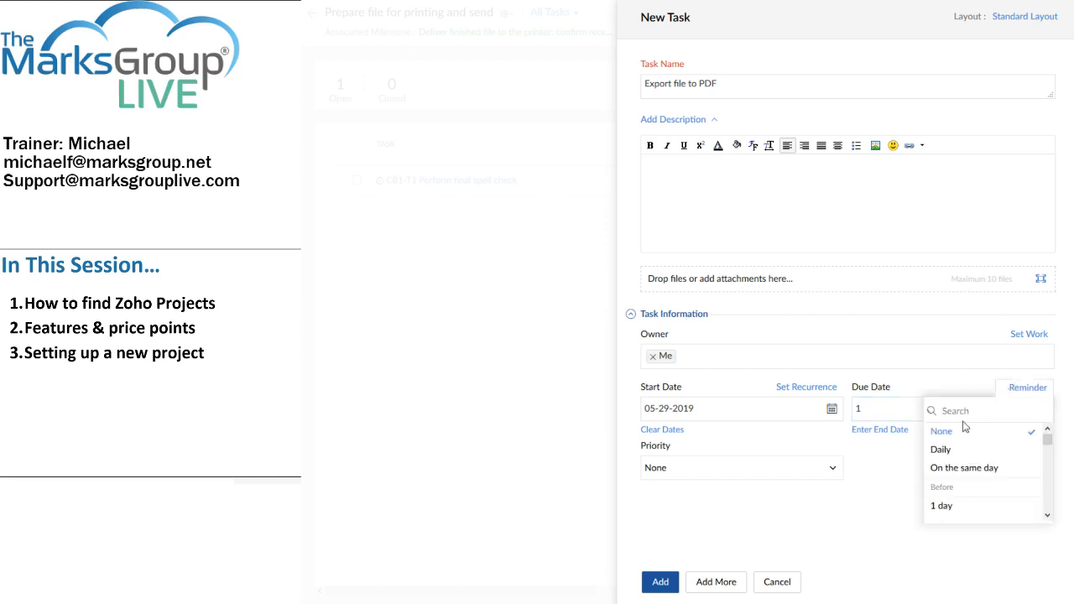
click(946, 475)
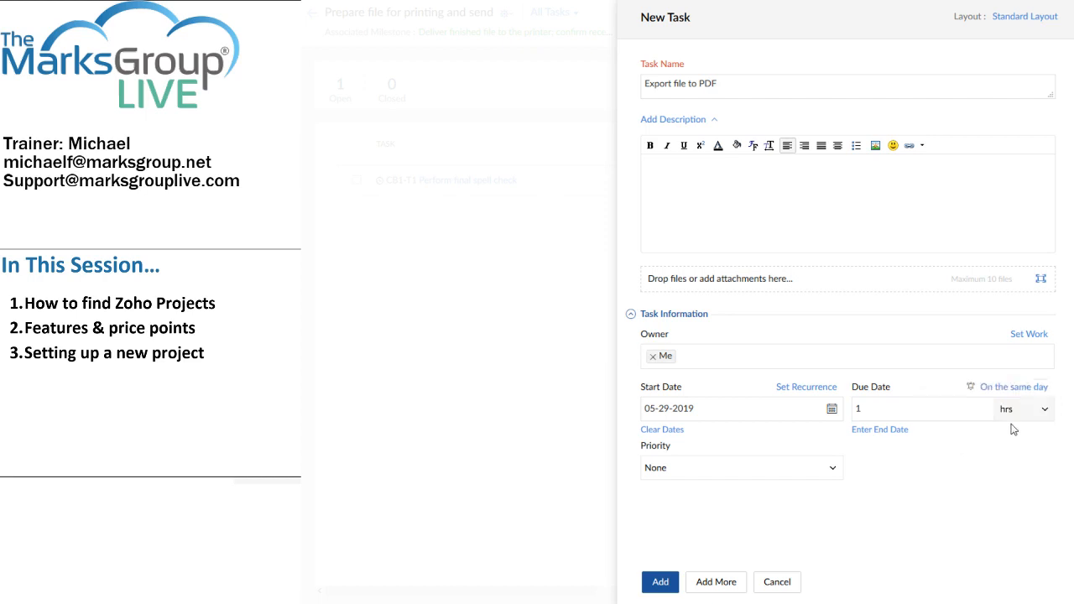
click(1009, 389)
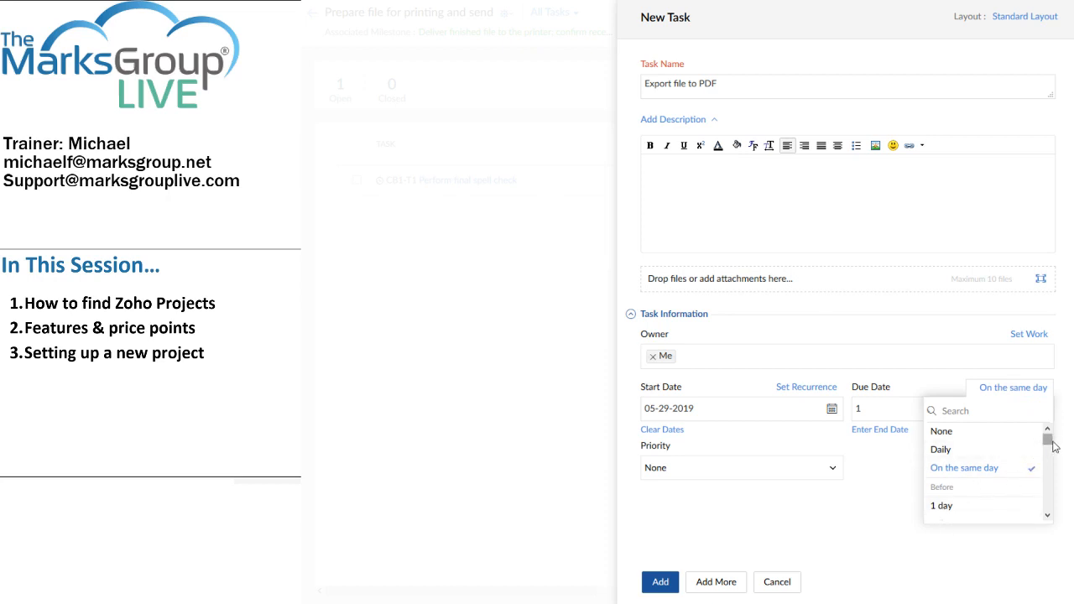
mouse_move(1053, 446)
mouse_down()
mouse_move(1051, 518)
mouse_move(1045, 434)
mouse_up()
click(940, 506)
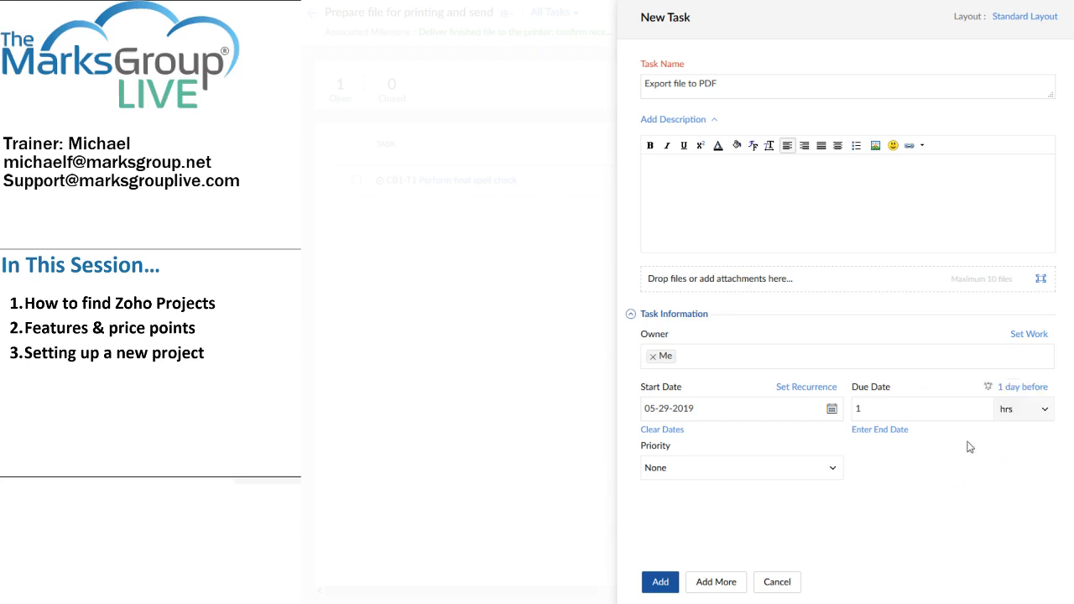
Step: Set the PDF export task's priority to Medium and save it, continuing with another new task
click(725, 469)
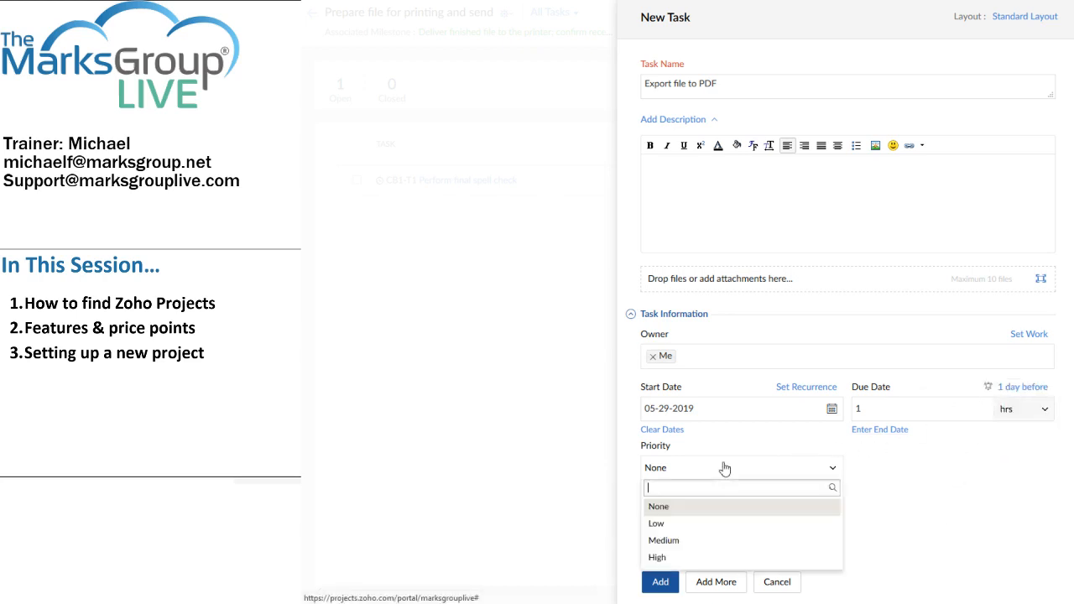
click(662, 540)
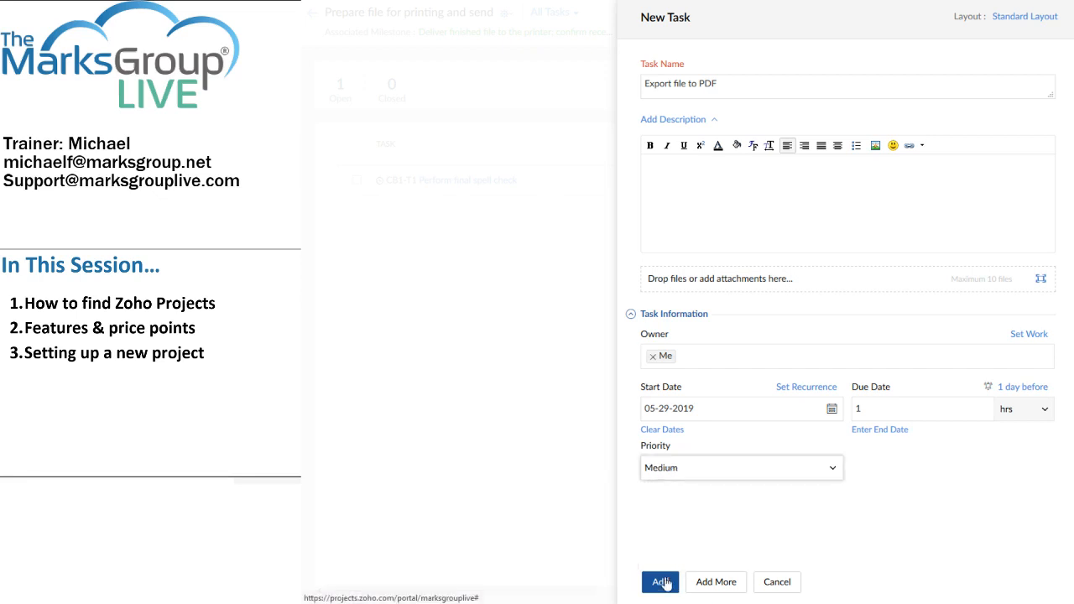
click(718, 583)
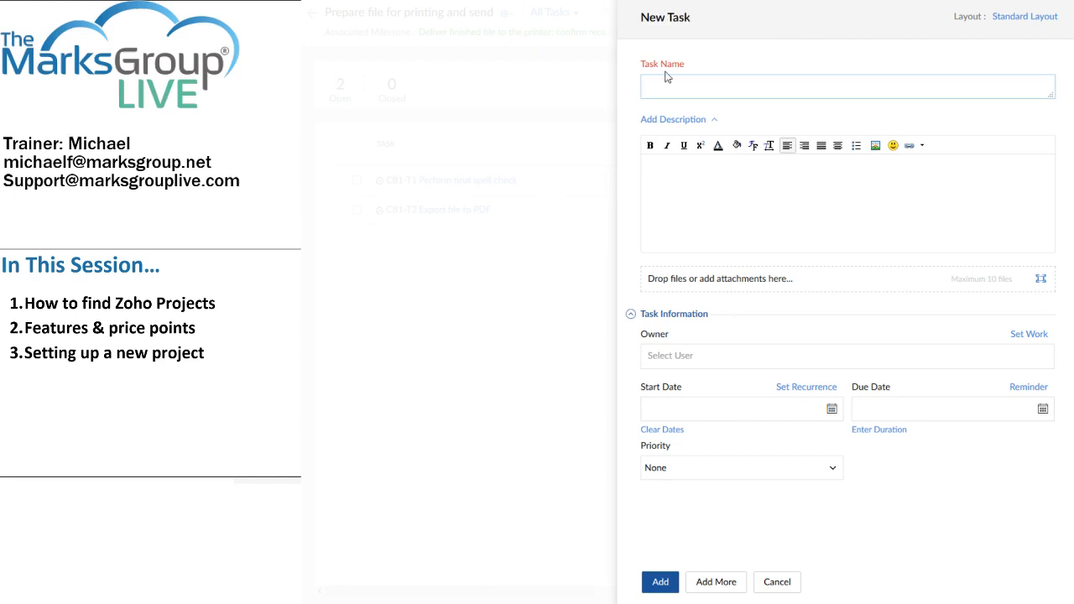
Step: Name the third task "Move folder to archive", describe it as "Save on the NAS", and assign it to Me
text(Upload)
key(BackSpace)
text(Move folder to archive)
key(Tab)
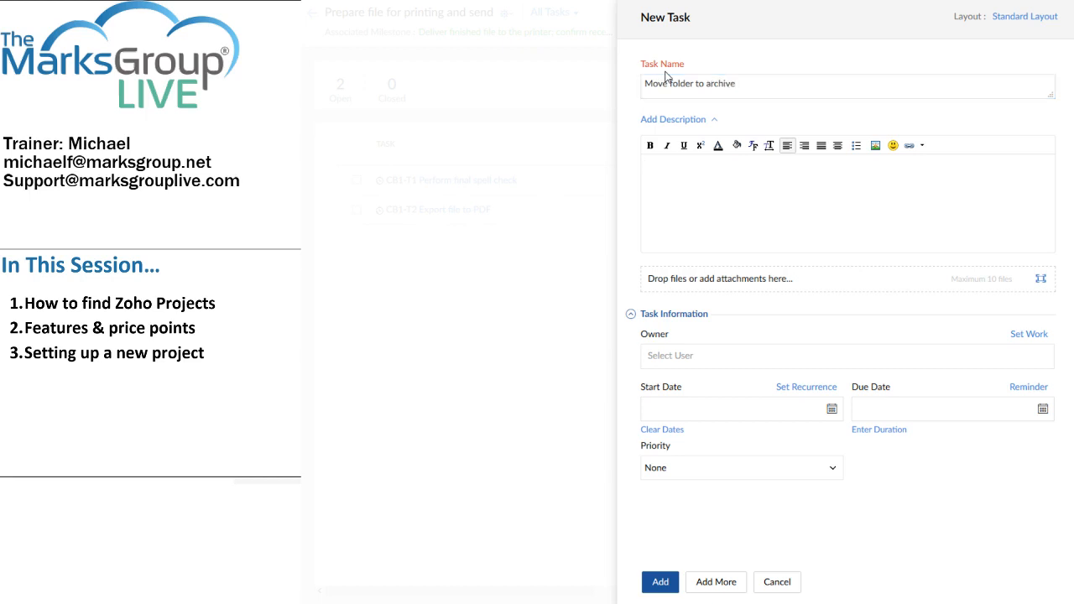
text(Save on the NAS)
click(693, 363)
click(686, 380)
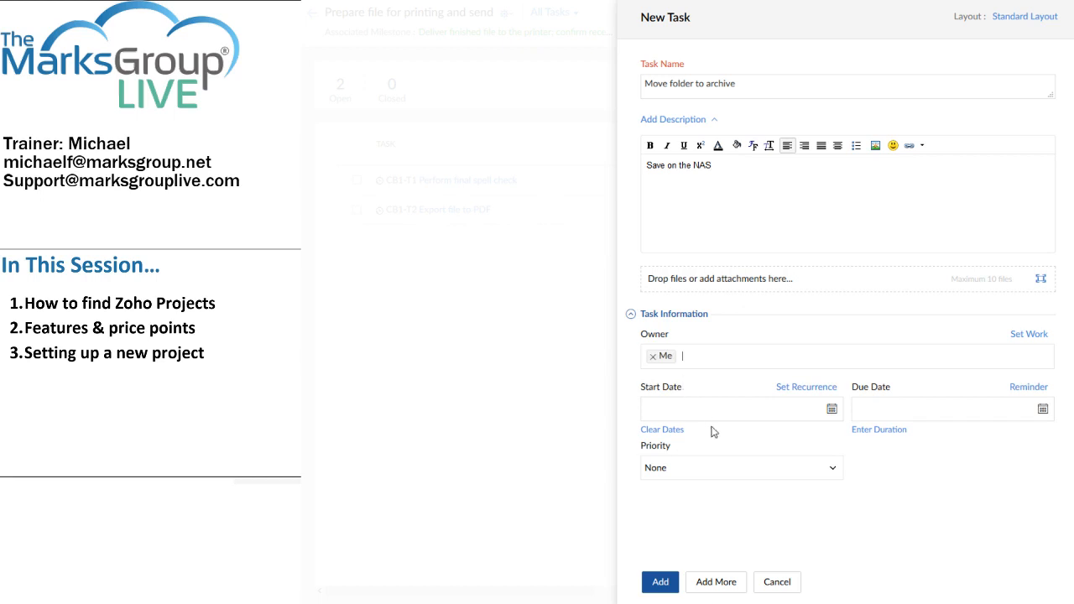
Step: Schedule the archive task with start date 05-29-2019 and due date 05-30-2019
click(832, 408)
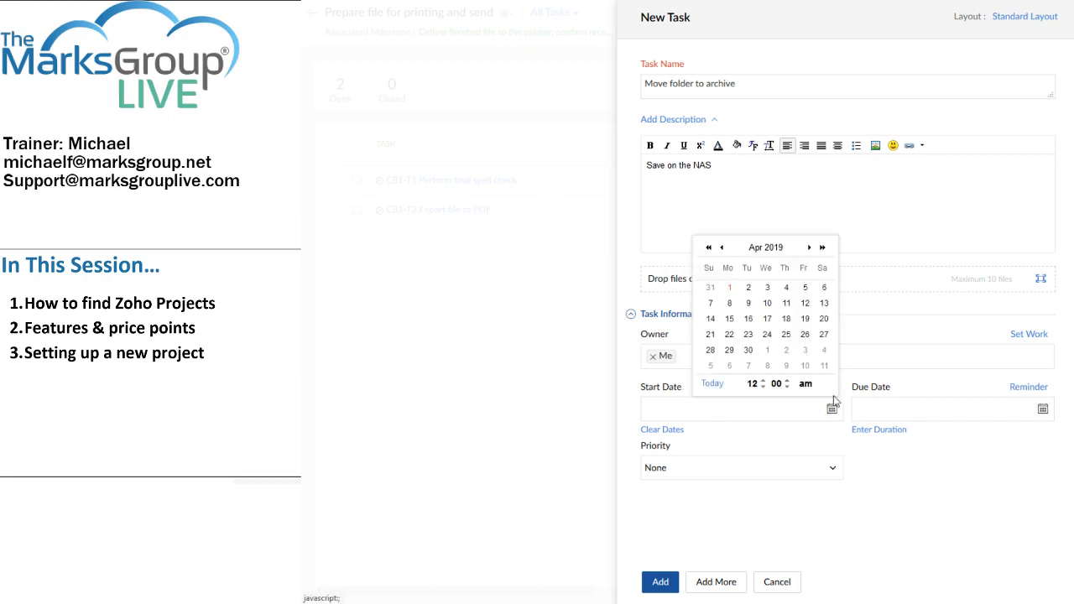
click(809, 247)
click(785, 351)
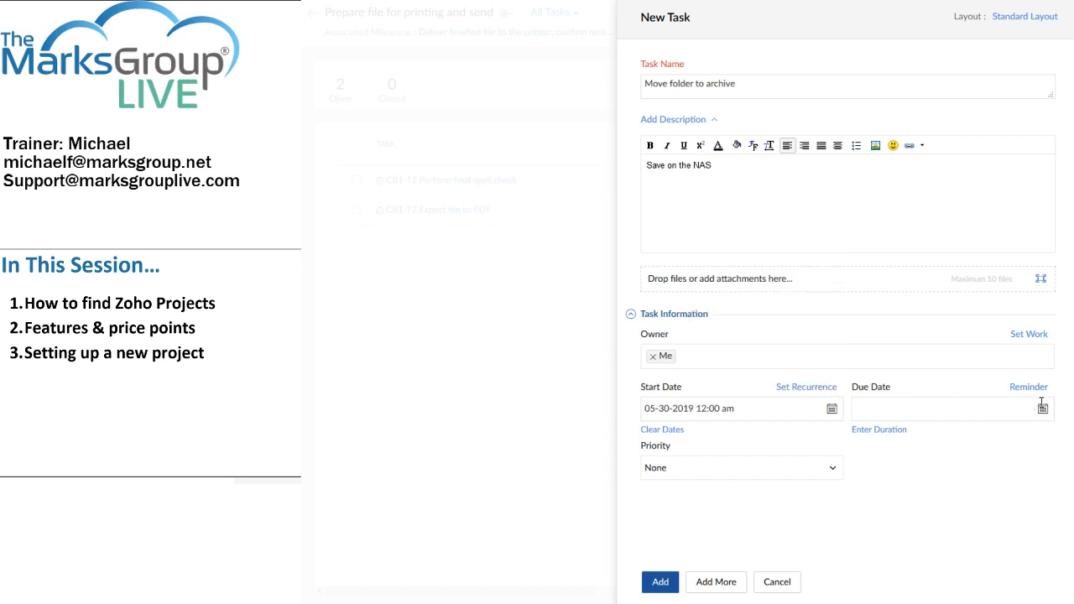
click(831, 408)
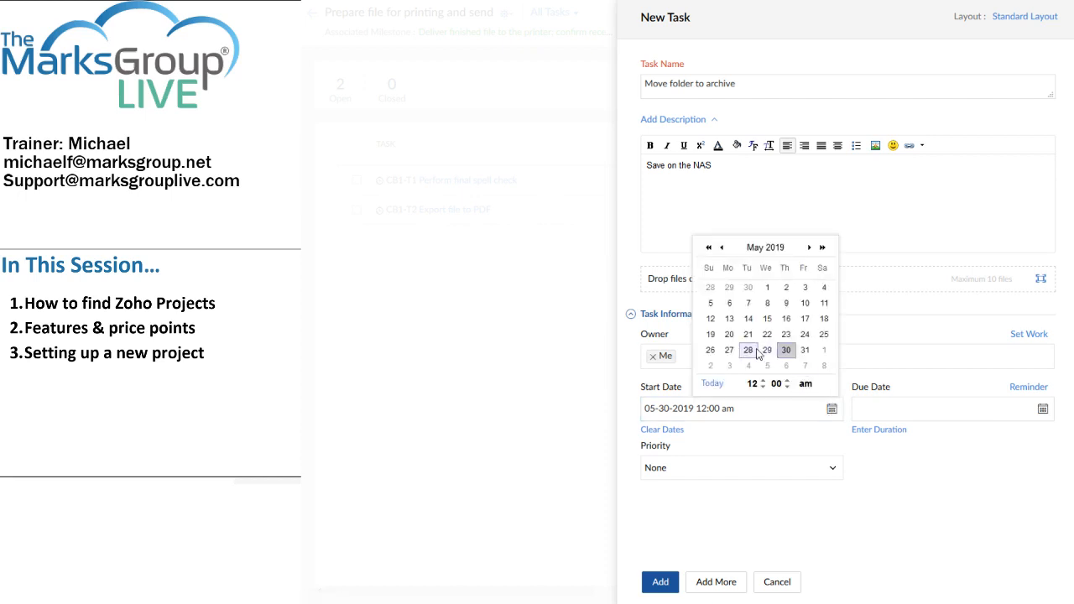
click(767, 350)
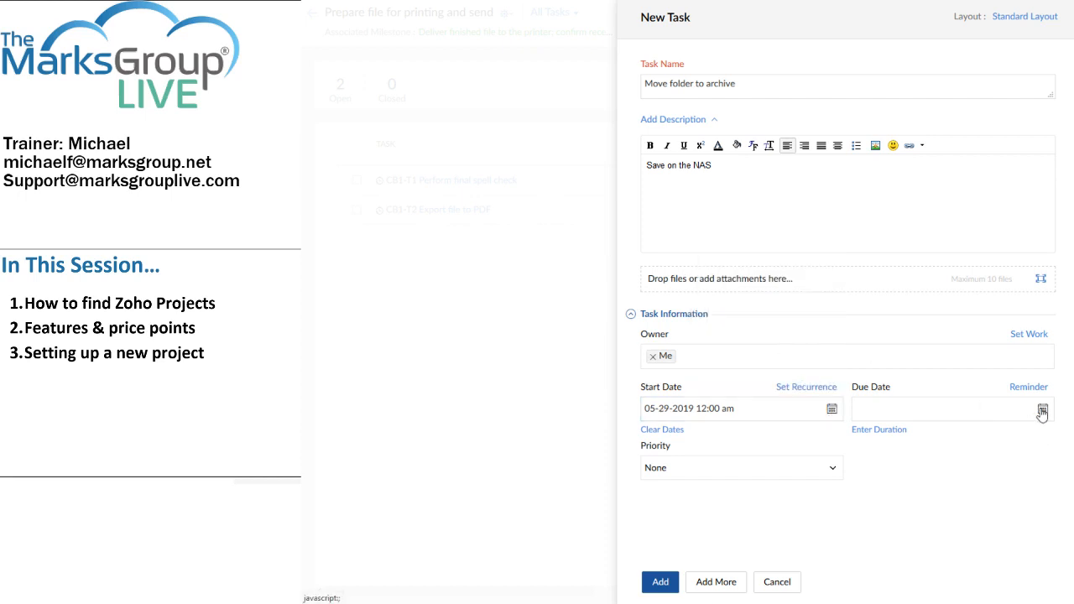
click(1043, 408)
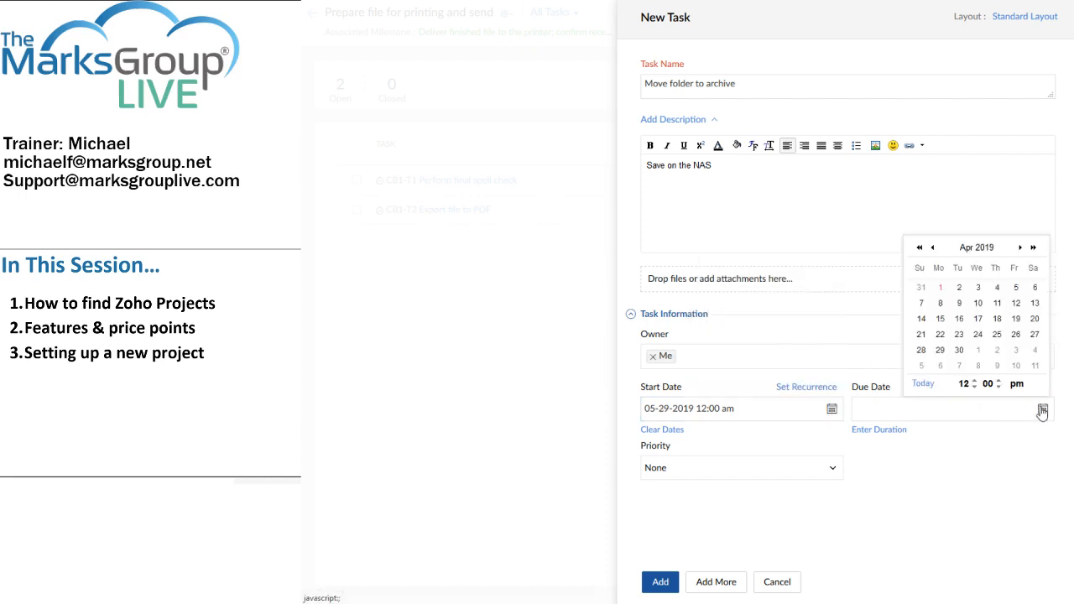
click(1020, 248)
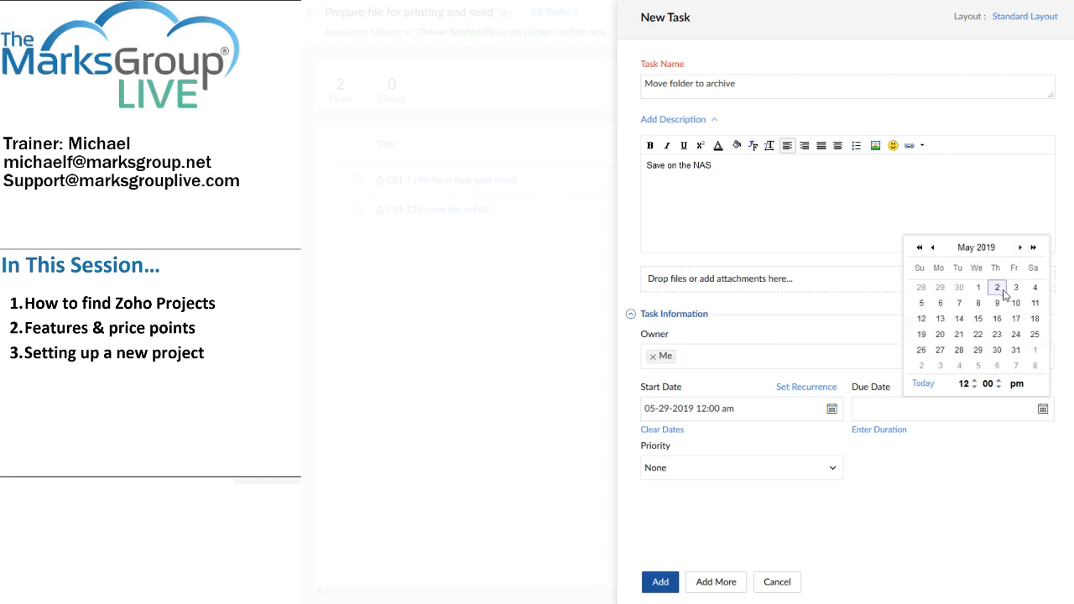
click(994, 353)
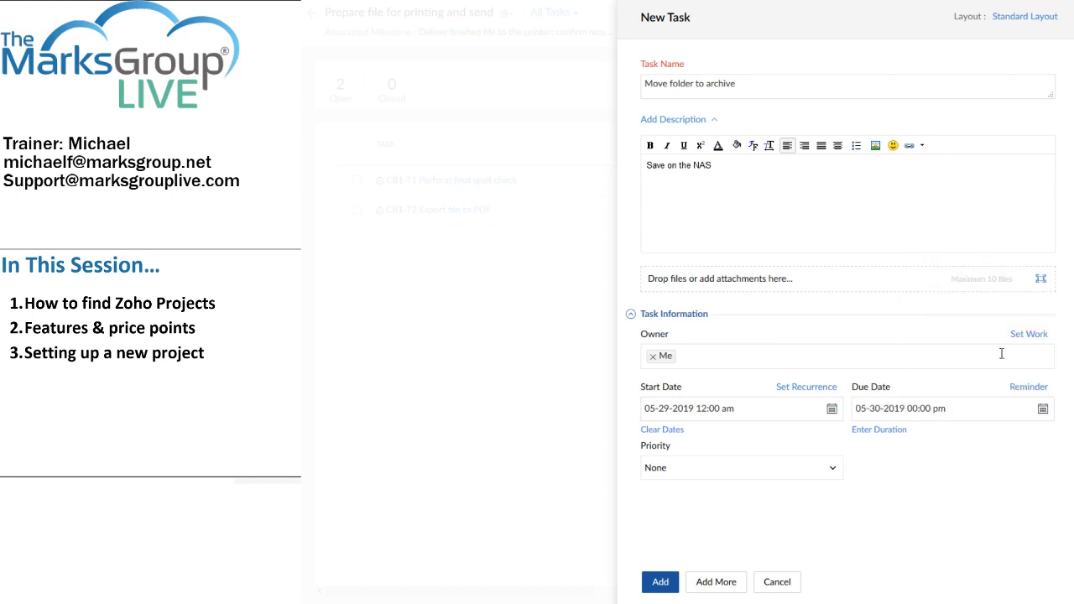
Step: Set the archive task's priority to High and save it, continuing with another new task
click(697, 472)
click(684, 560)
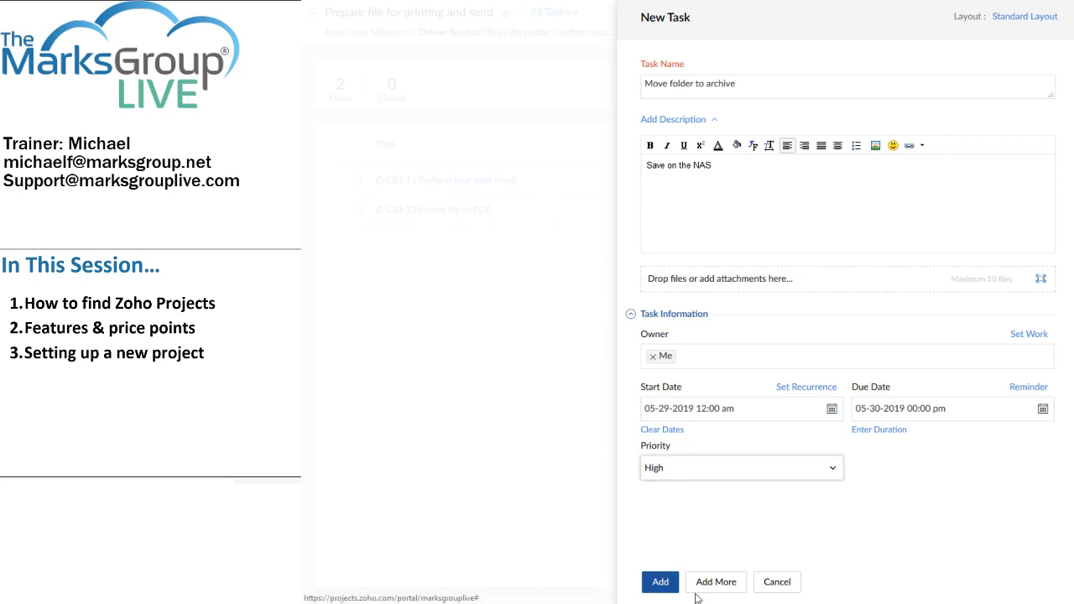
click(697, 581)
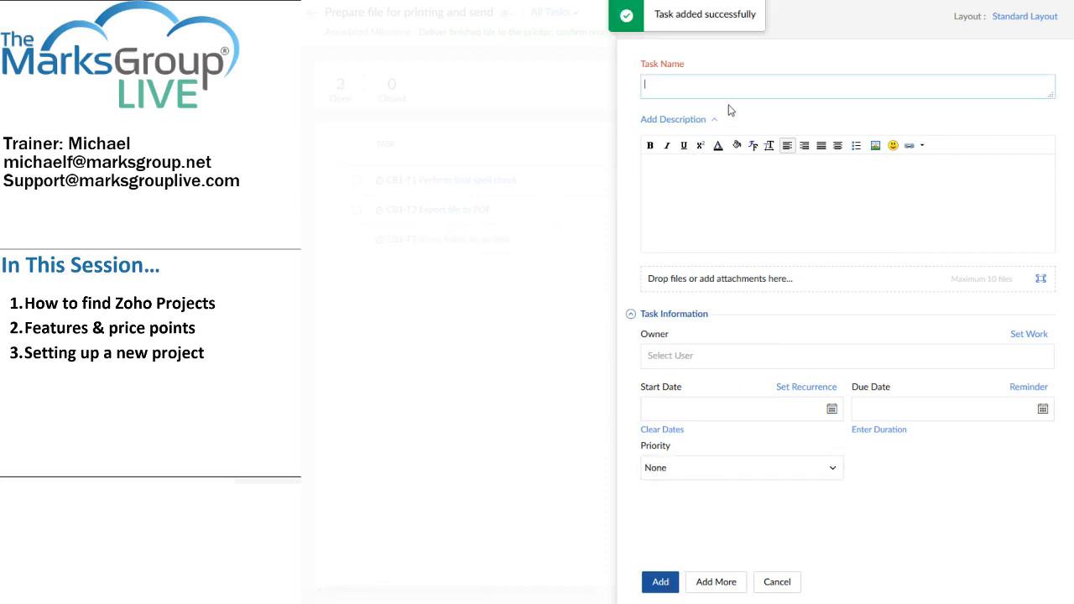
Step: Name the fourth task "Upload to printer; get confirmation" and assign it to Me
text(Upl)
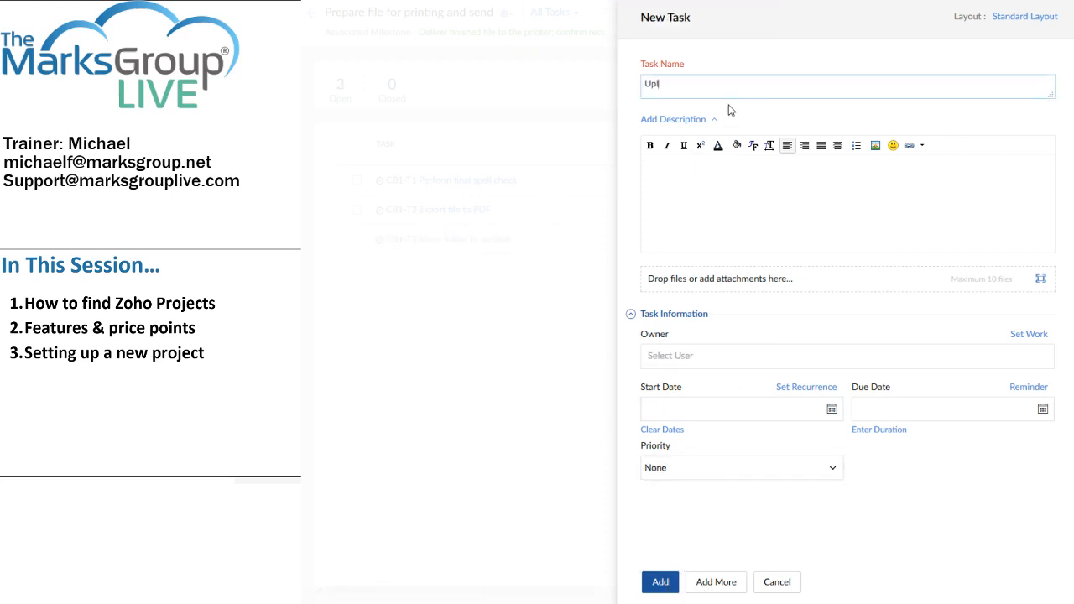
text(oad to printer; get confirmation)
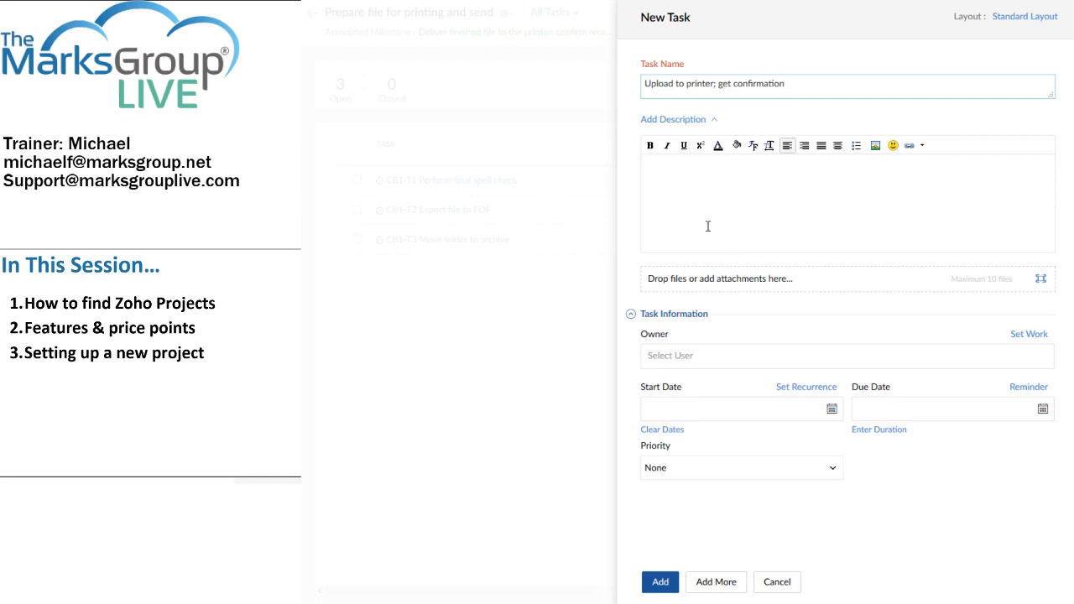
click(746, 201)
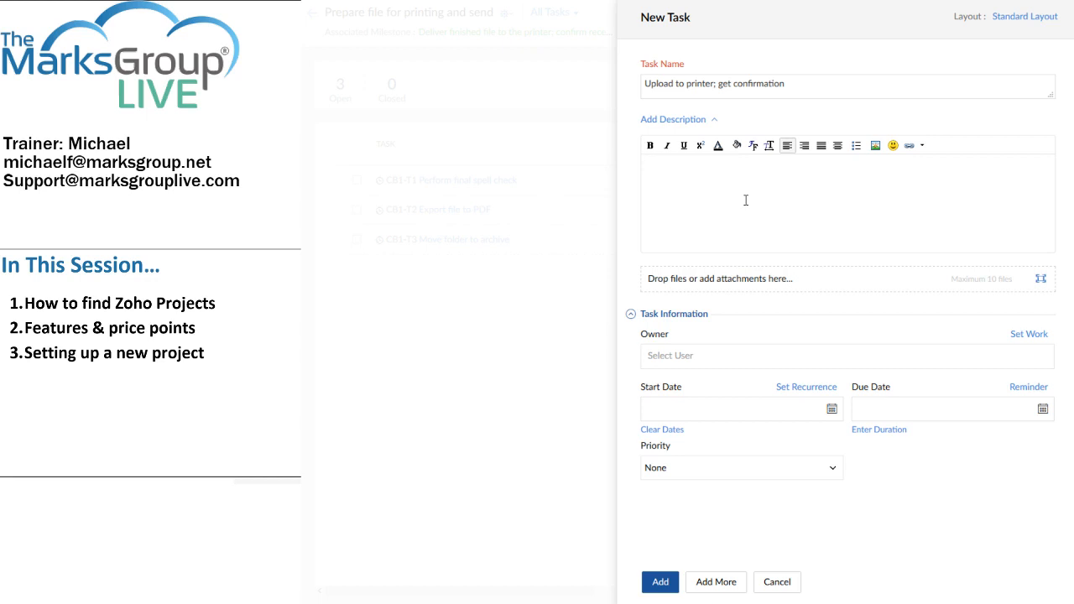
click(768, 204)
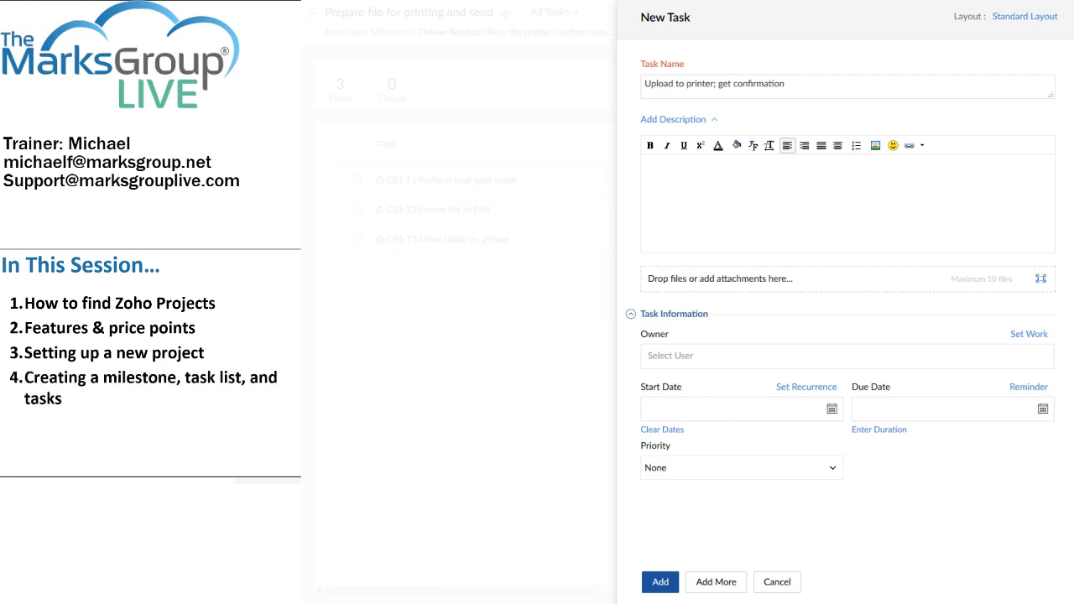
click(698, 363)
click(663, 385)
Step: Schedule the printer upload task with start date 05-30-2019 and due date 05-31-2019
click(831, 408)
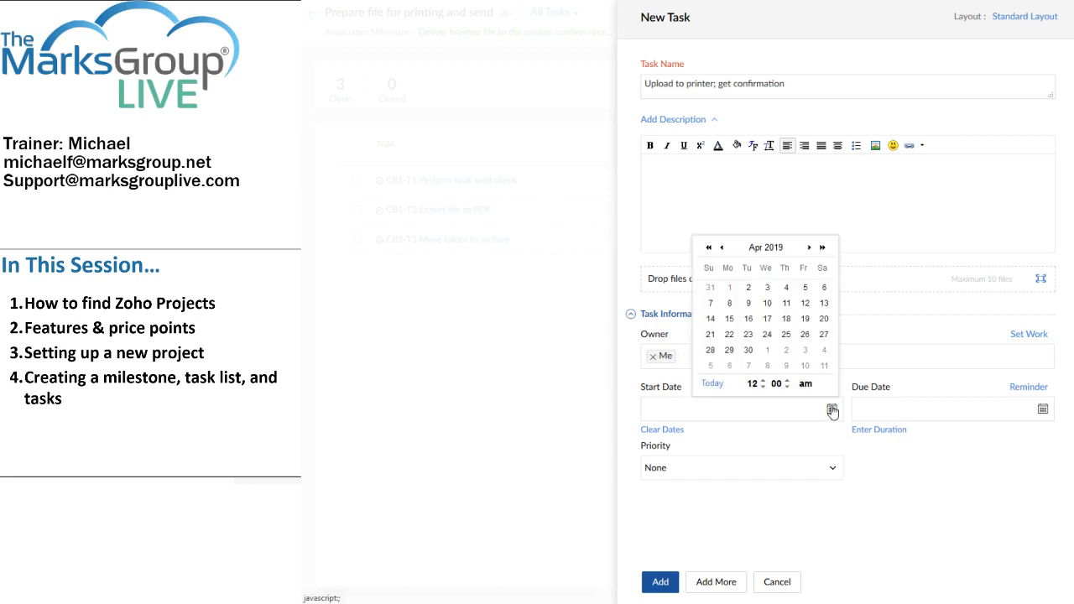
click(809, 247)
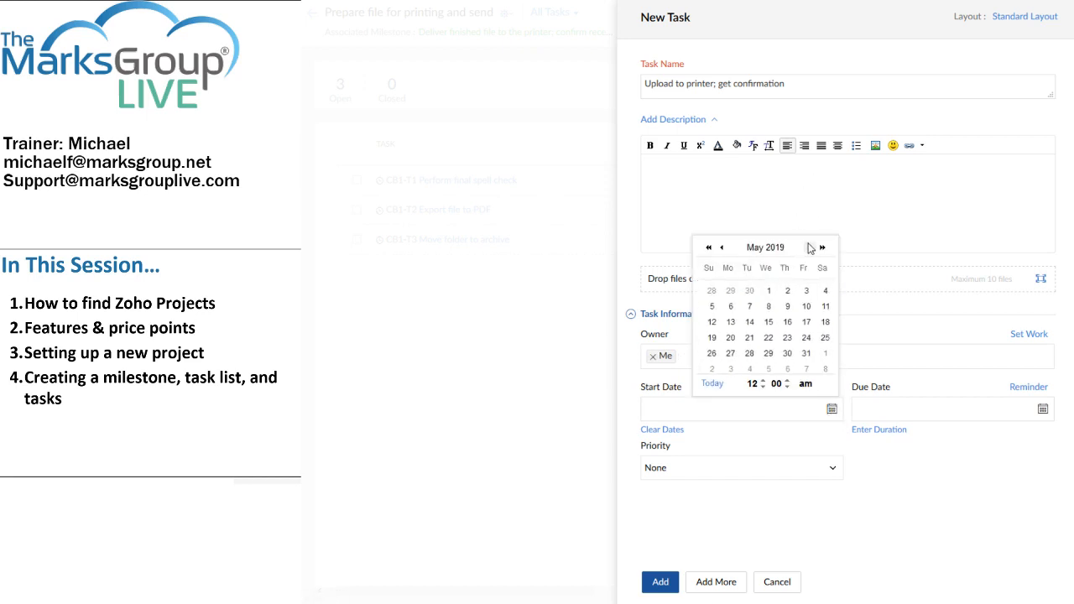
click(787, 351)
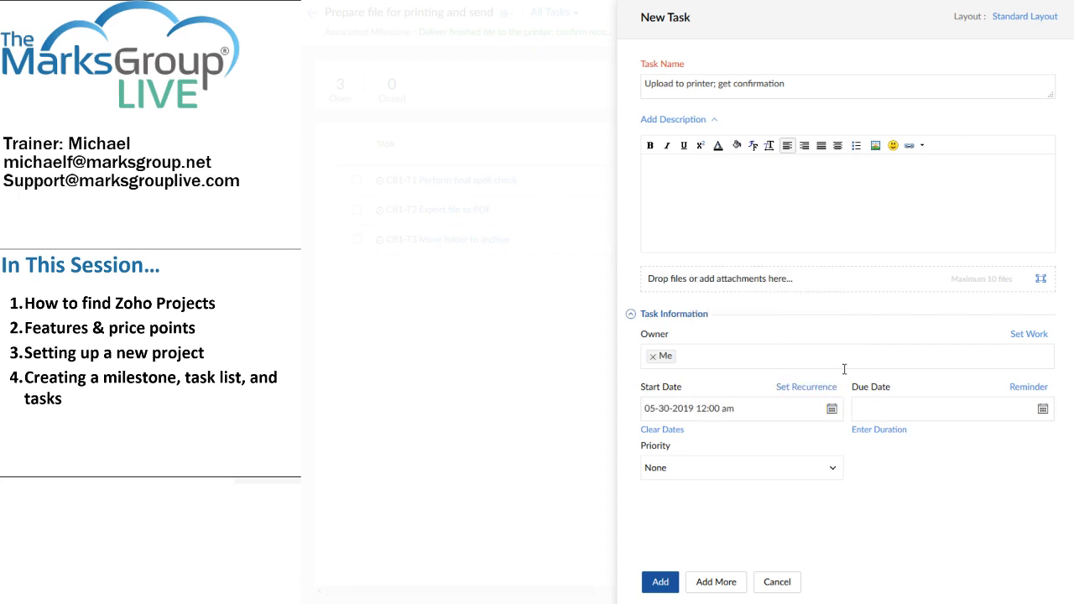
click(1042, 410)
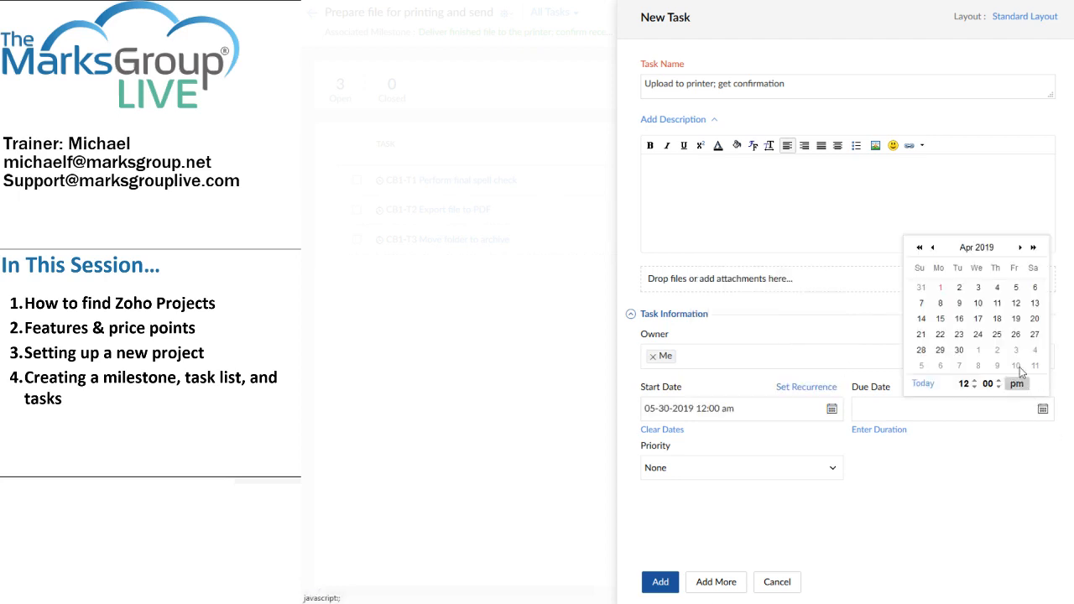
click(1019, 248)
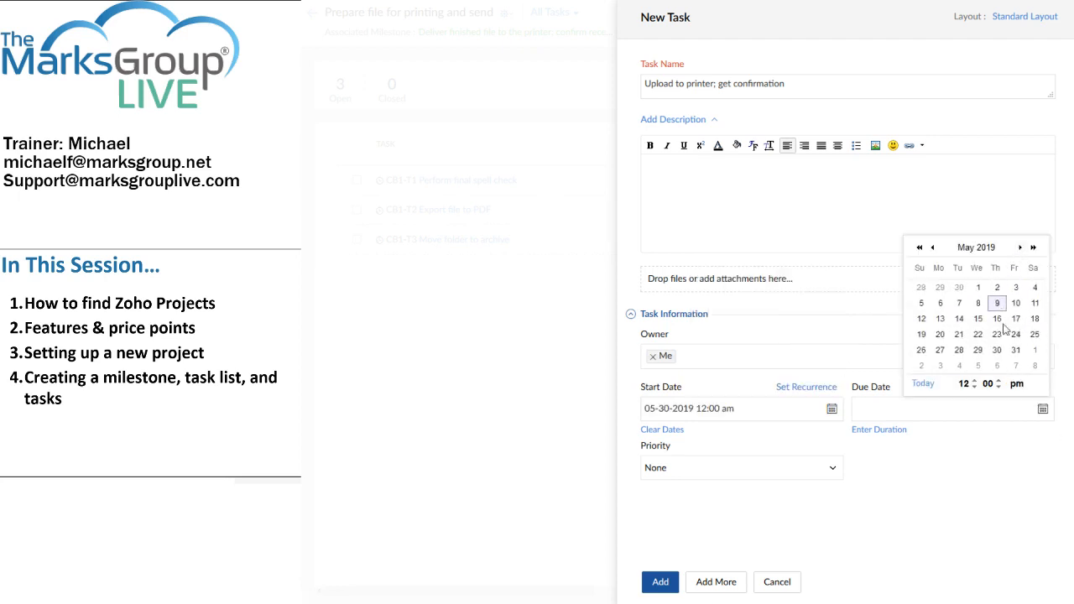
click(1020, 354)
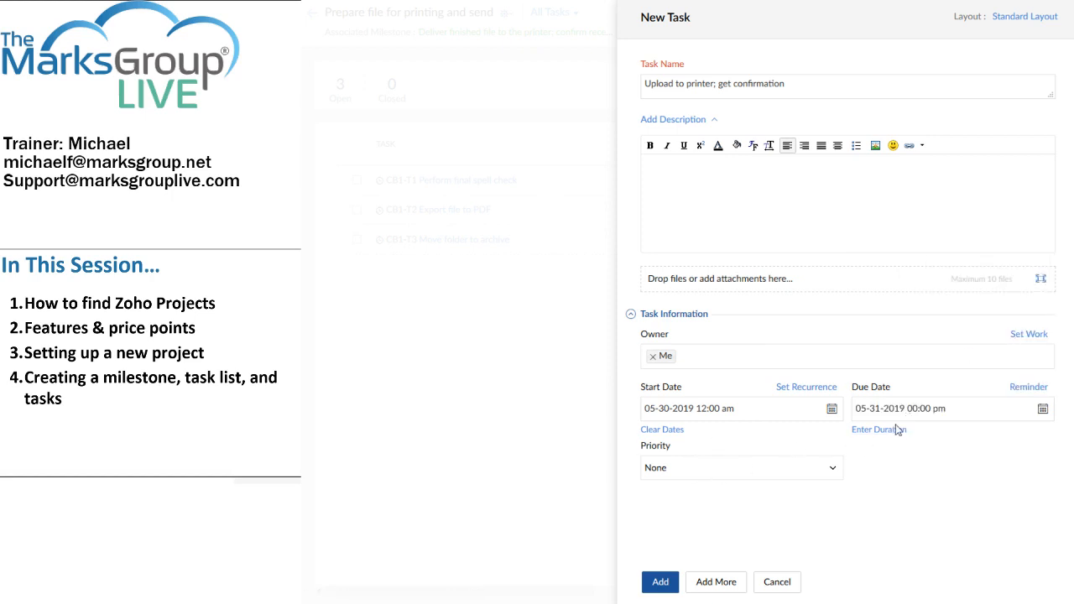
Step: Set the printer upload task's priority to High, add it as the last task, and close its details
click(797, 477)
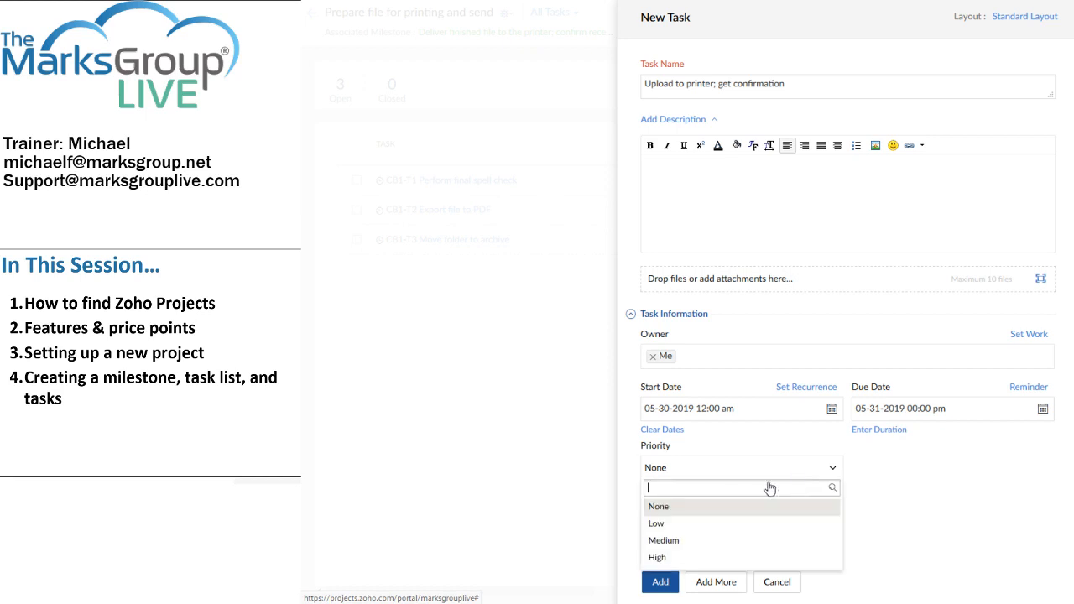
click(652, 560)
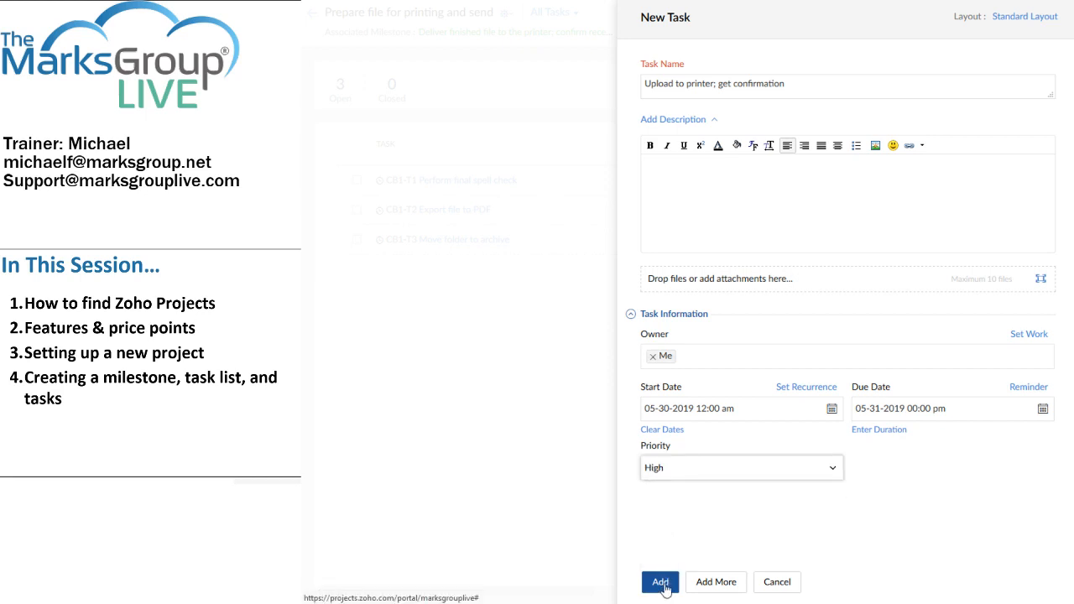
click(669, 582)
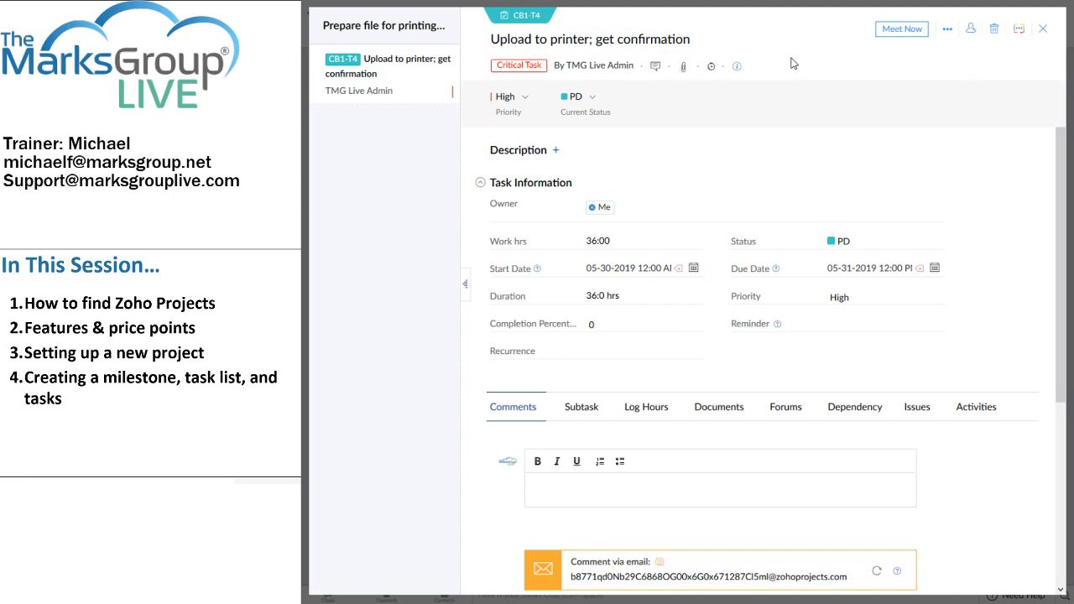
click(1046, 32)
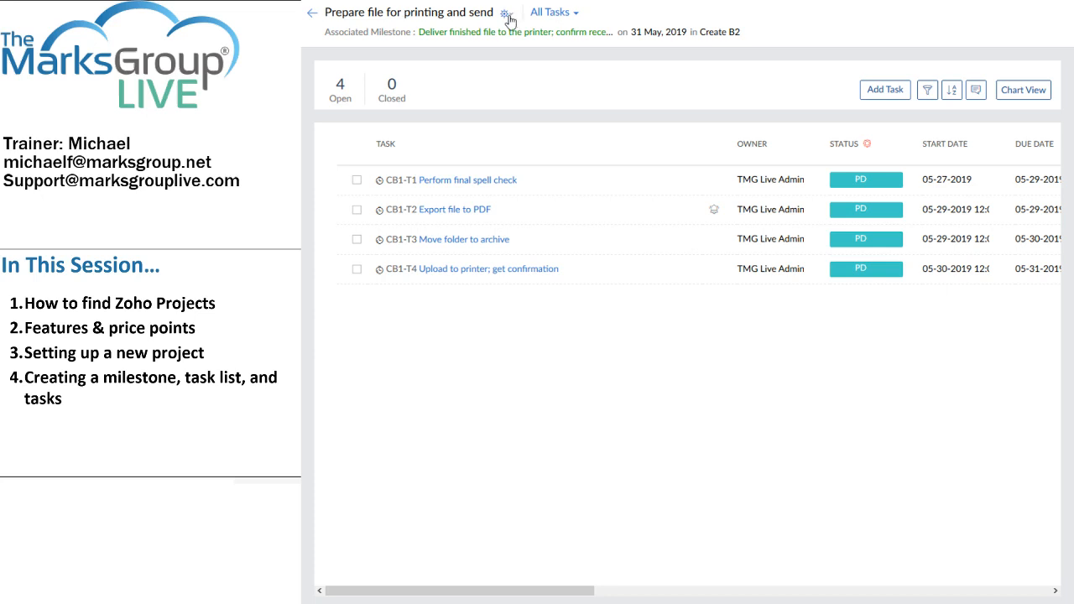
Step: Go back to the project's list of all milestones and reopen the printer delivery milestone to review its task list
click(312, 13)
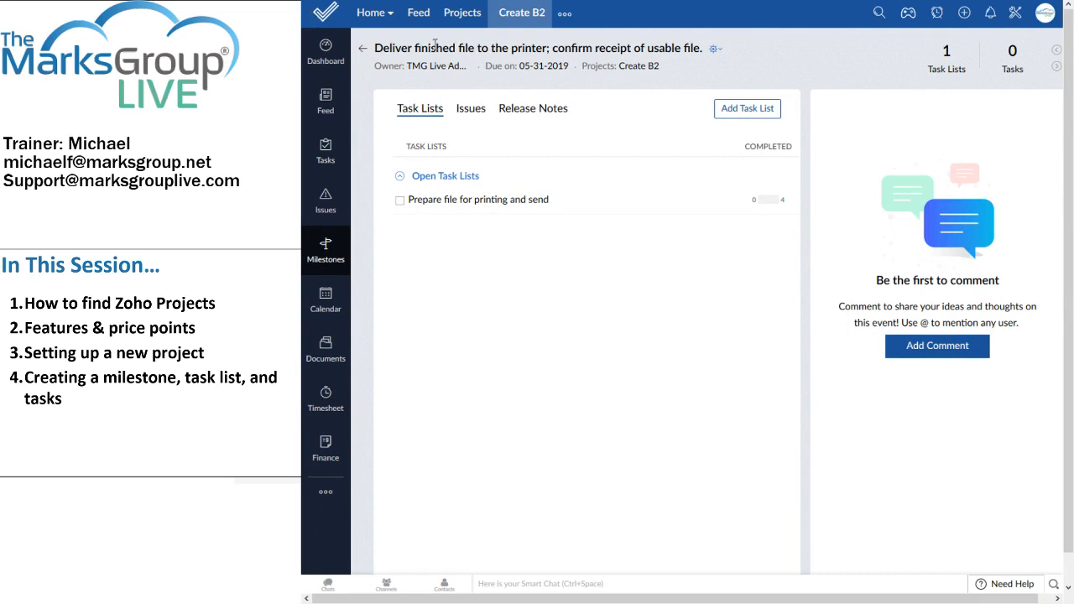
click(364, 50)
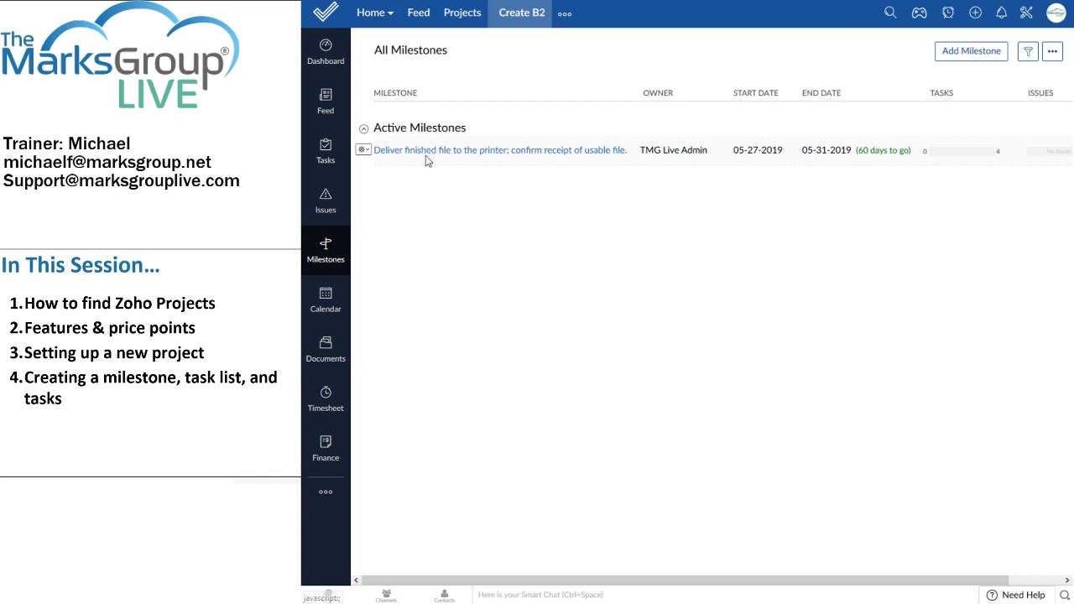
click(426, 155)
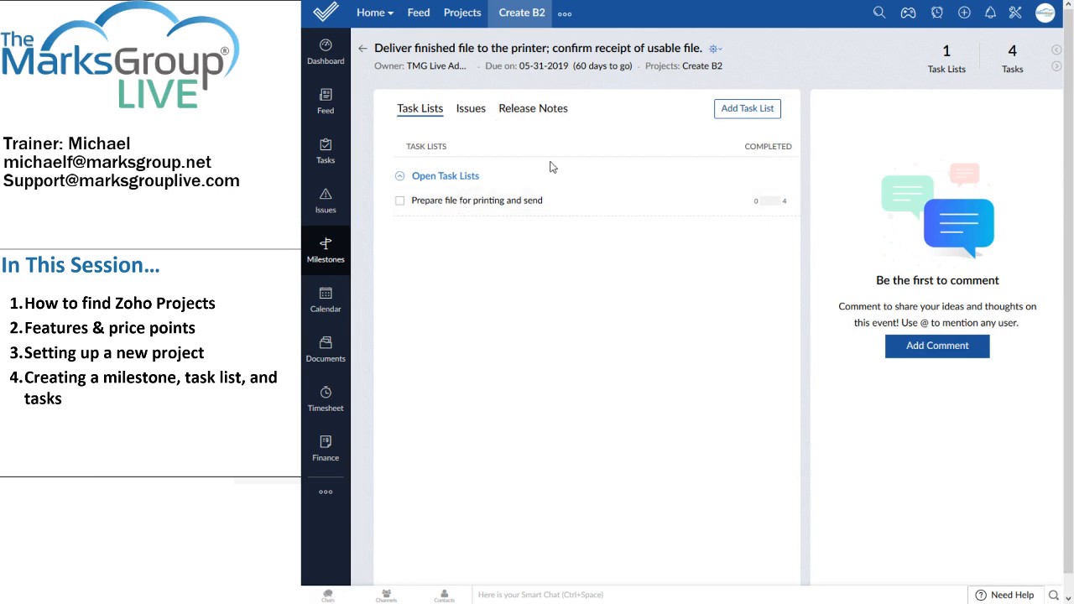
Step: Open the "Perform final spell check" task from the "Prepare file for printing and send" list and look through its available statuses
click(442, 206)
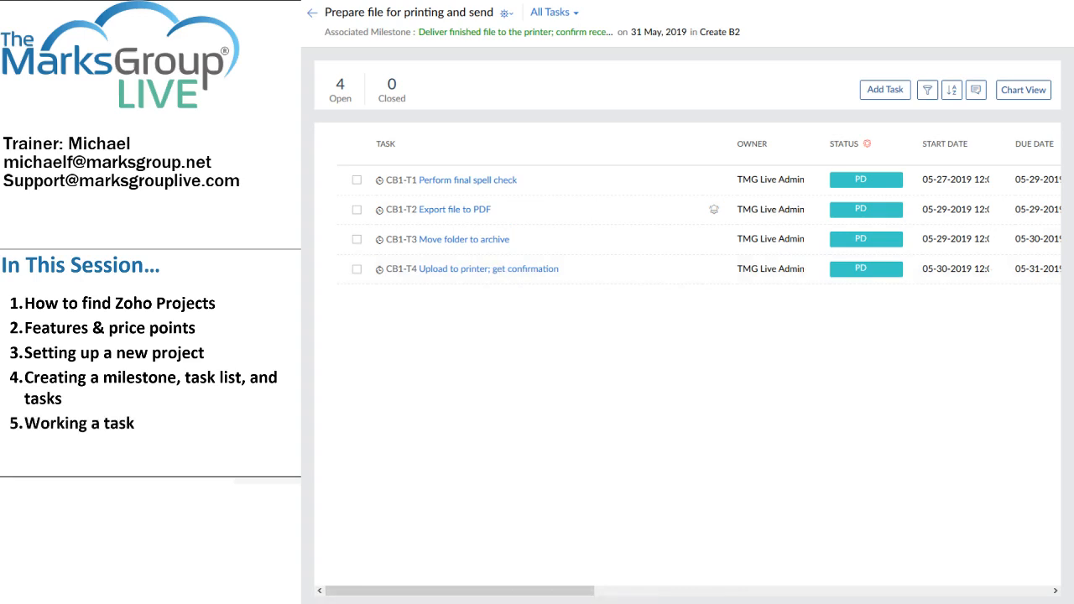
click(458, 181)
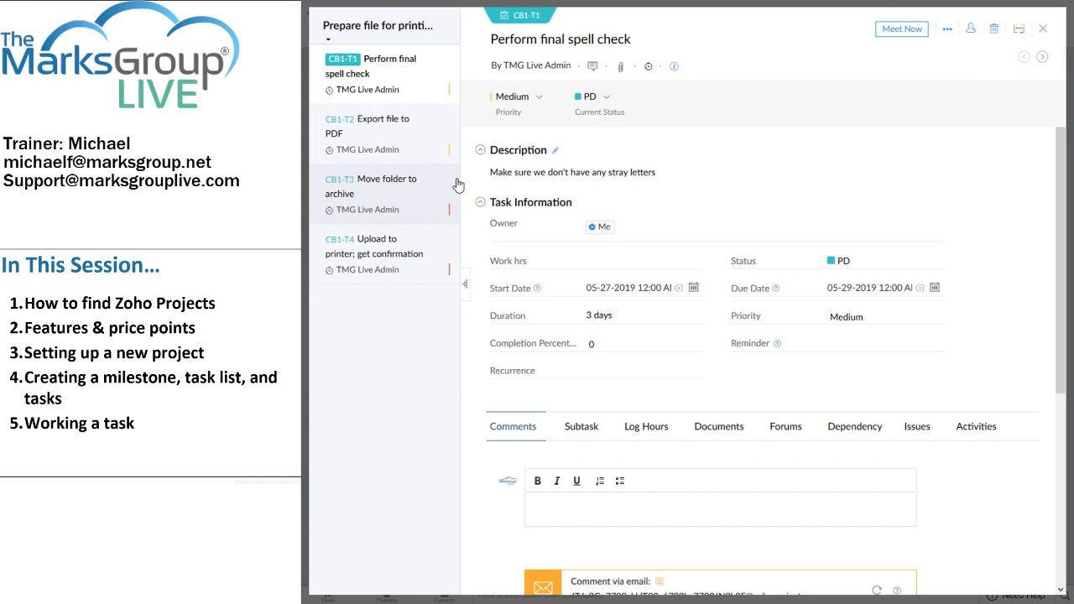
click(850, 267)
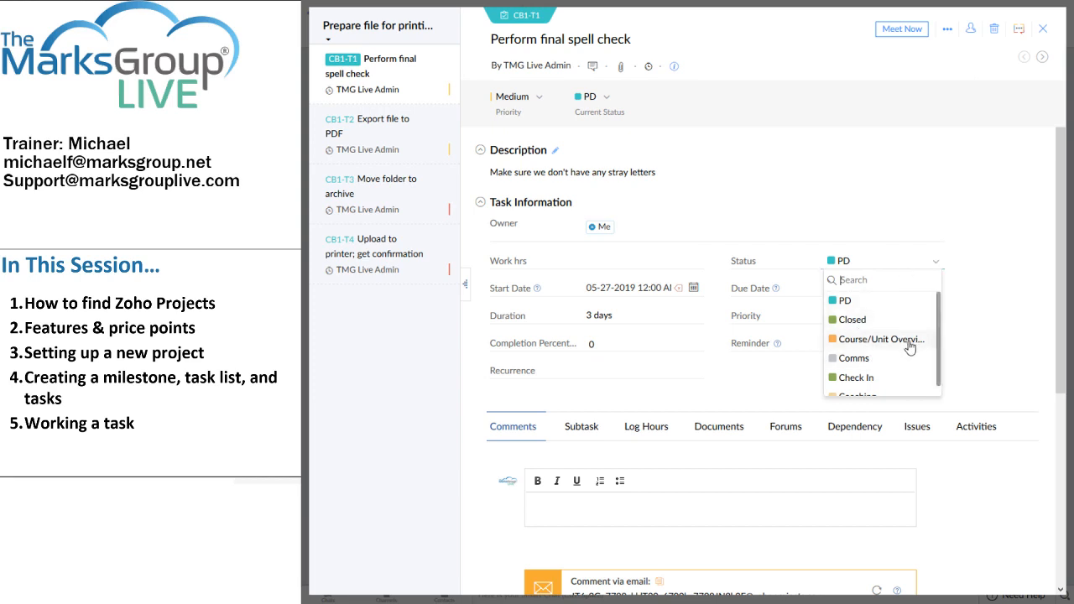
scroll(923, 341, down, 1)
scroll(928, 336, up, 1)
click(755, 380)
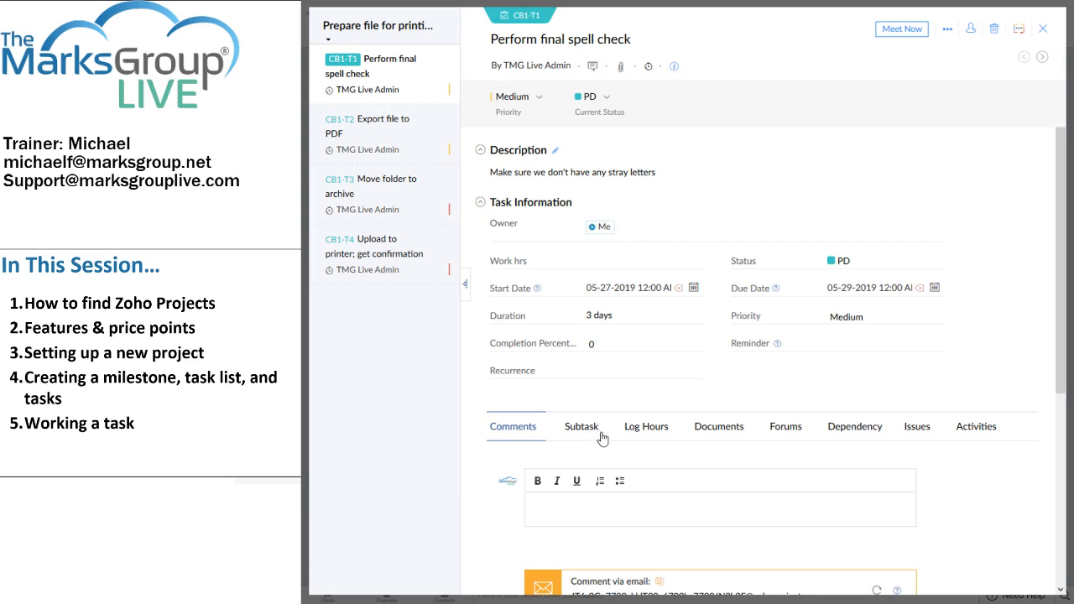
Step: Log :54 of daily hours on the spell check task with the note "Completed with three mistakes found!"
click(662, 430)
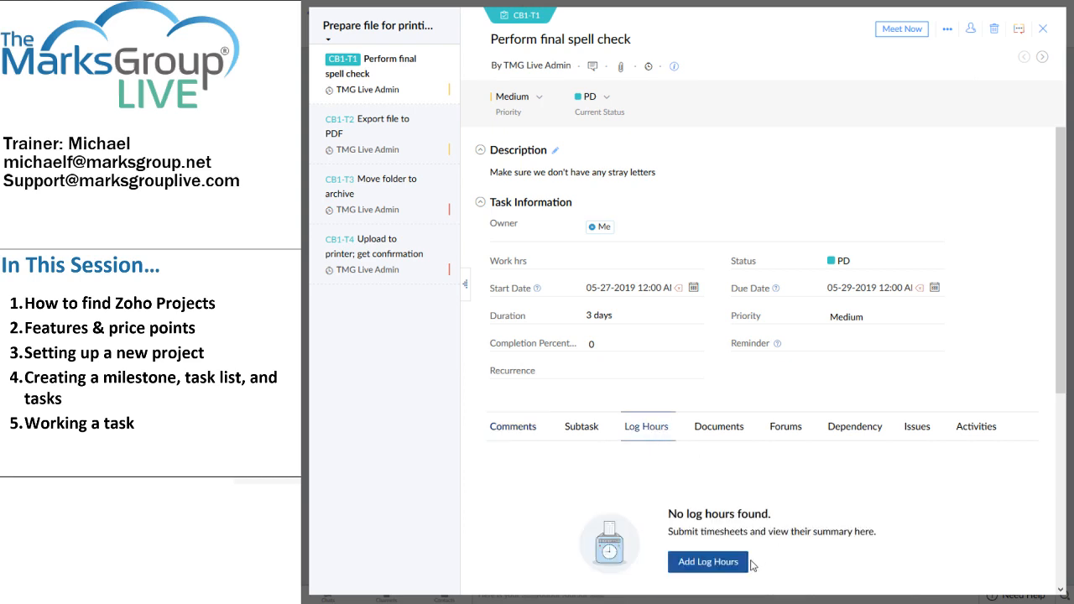
click(720, 564)
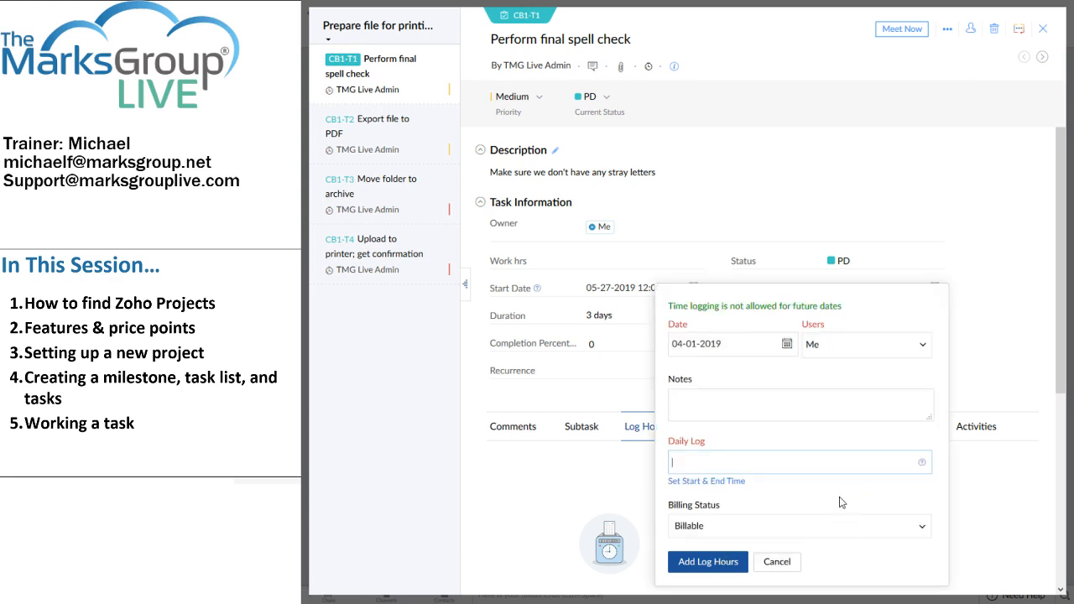
click(722, 400)
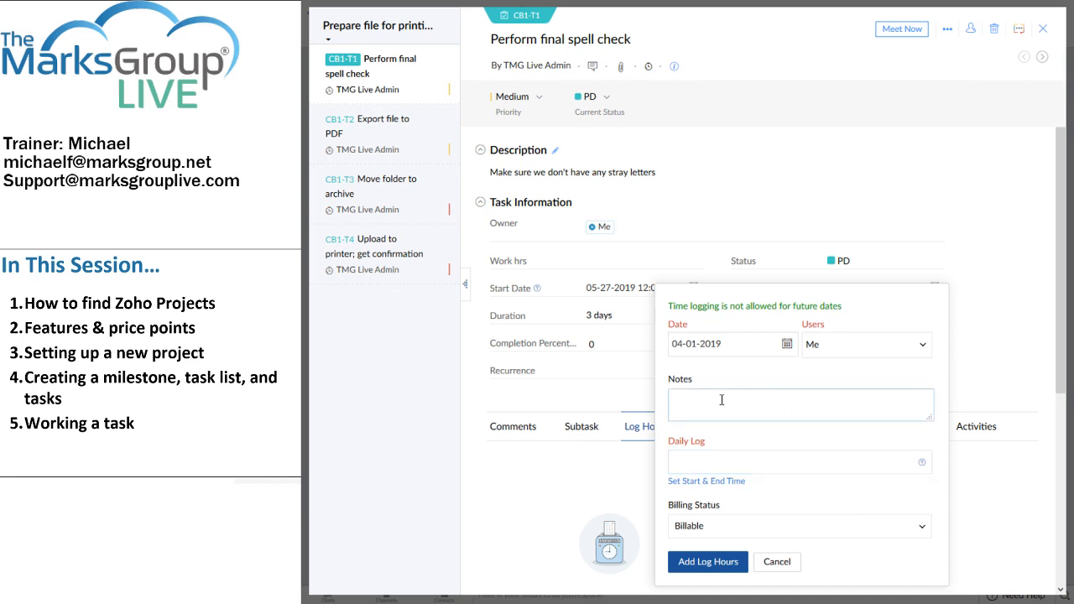
text(Completed with three mistakes fou)
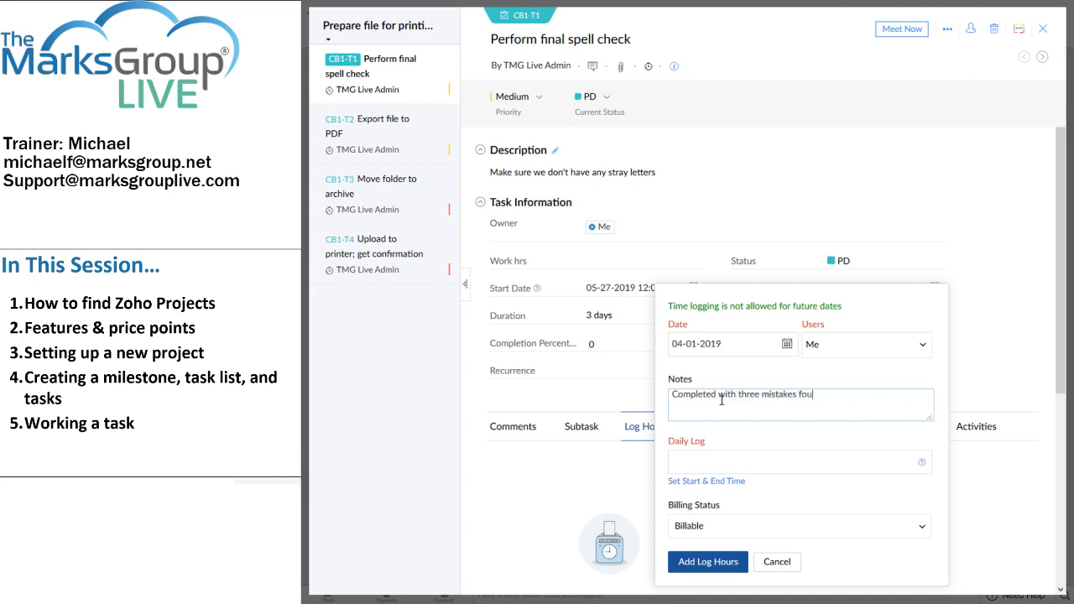
text(nd!)
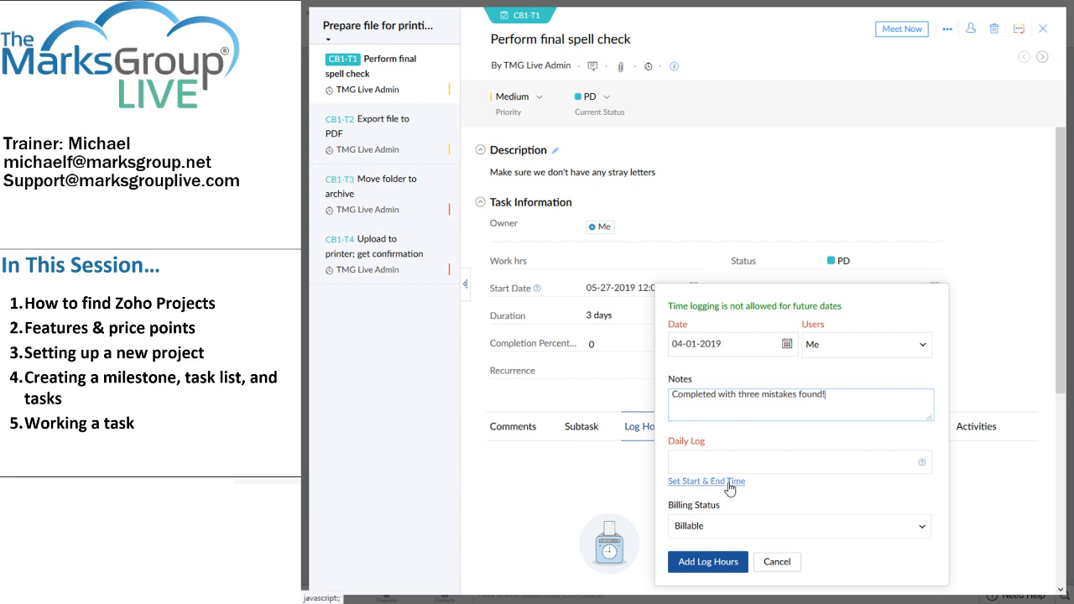
mouse_move(922, 467)
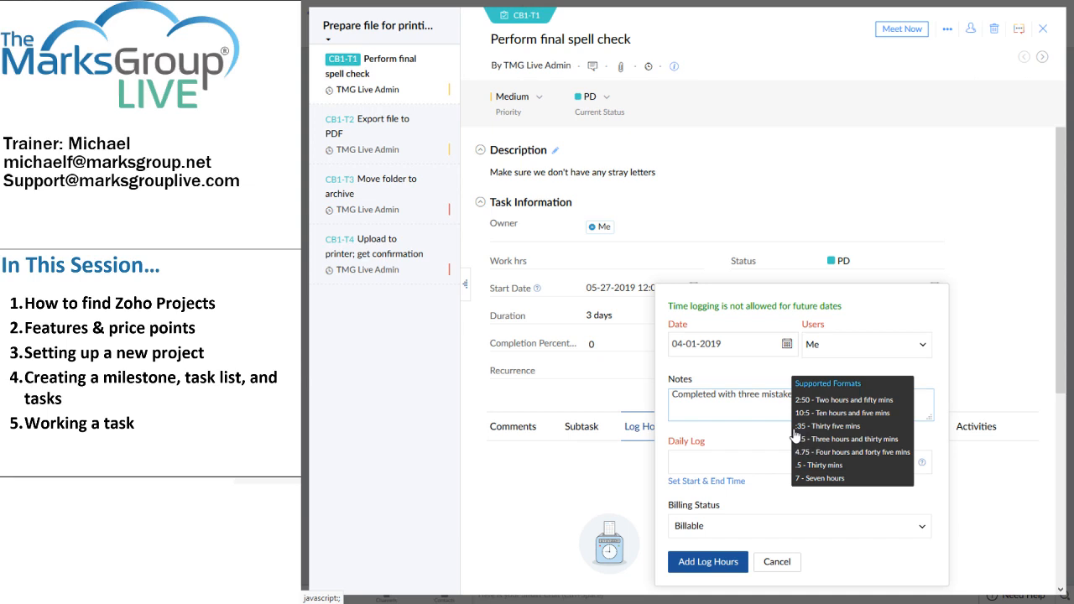
click(765, 466)
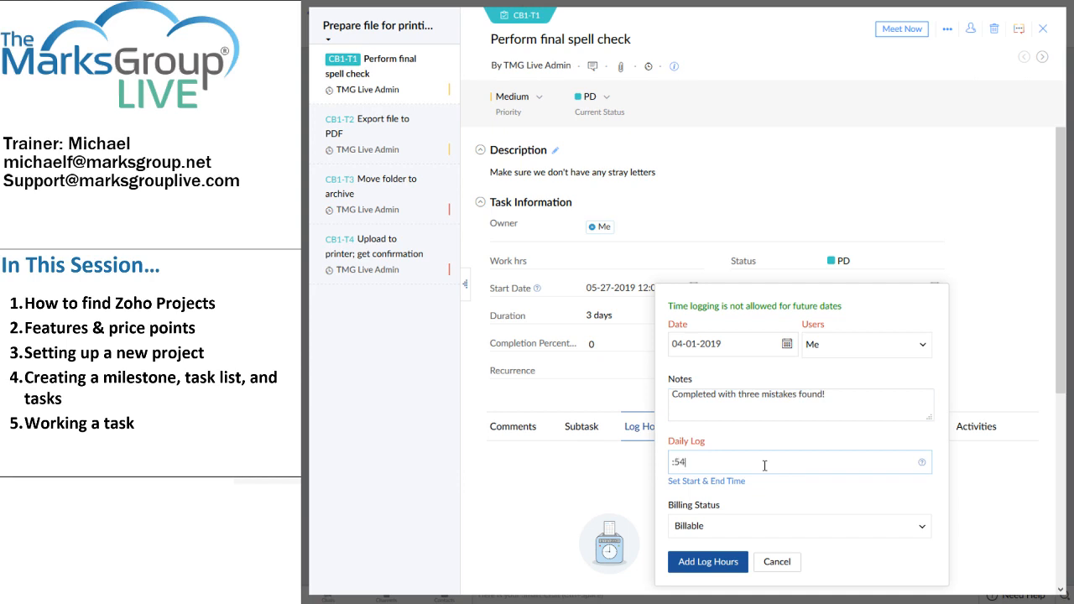
click(720, 564)
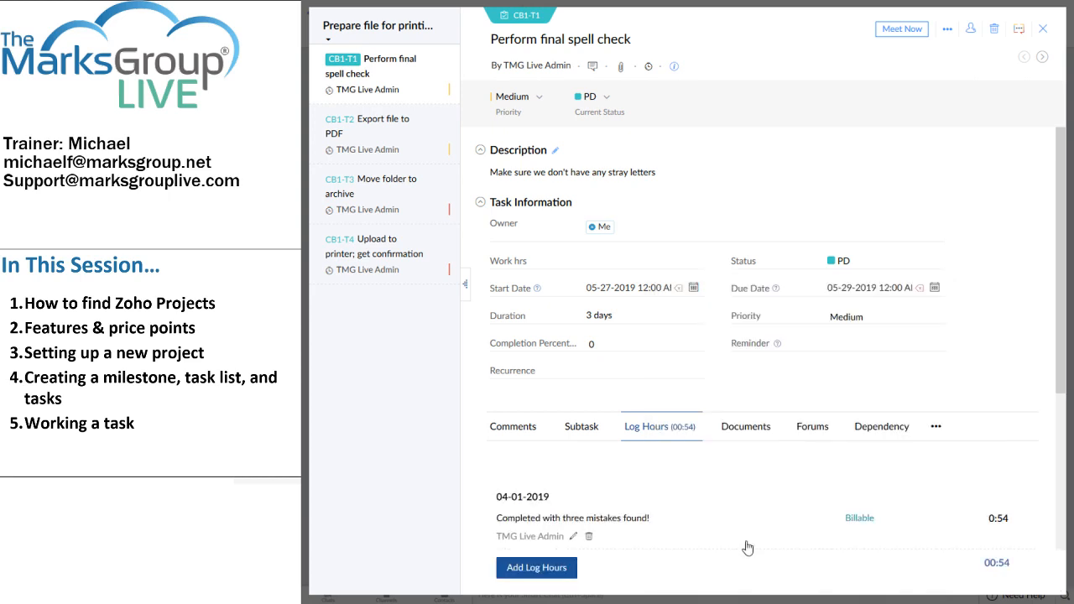
Step: Add a second log of .25 hours to the spell check task with the note "Did a second check for the boss!"
scroll(679, 486, down, 1)
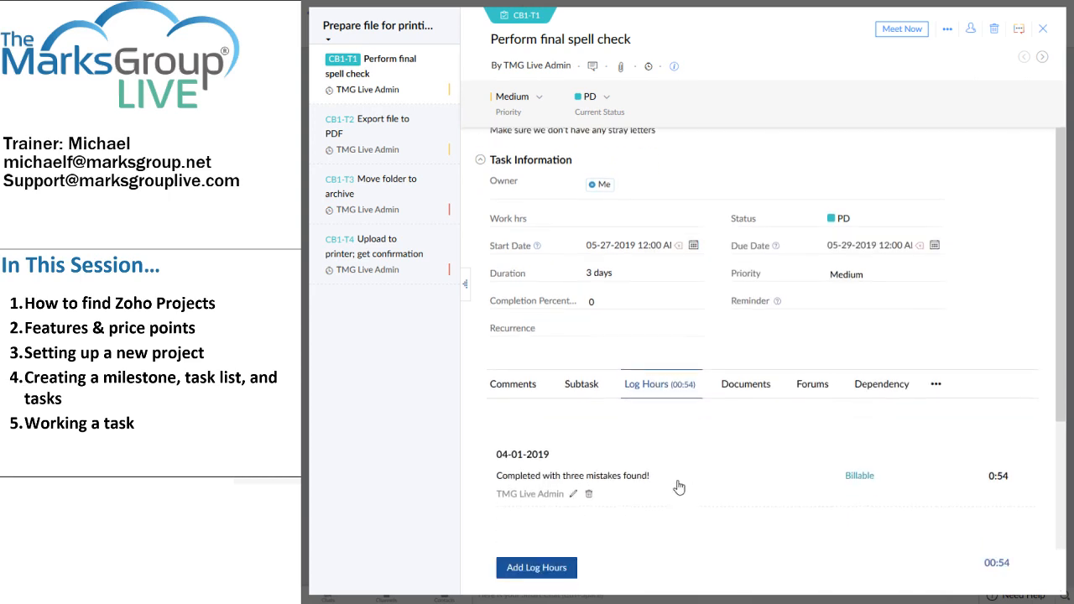
scroll(678, 487, up, 1)
scroll(614, 362, down, 5)
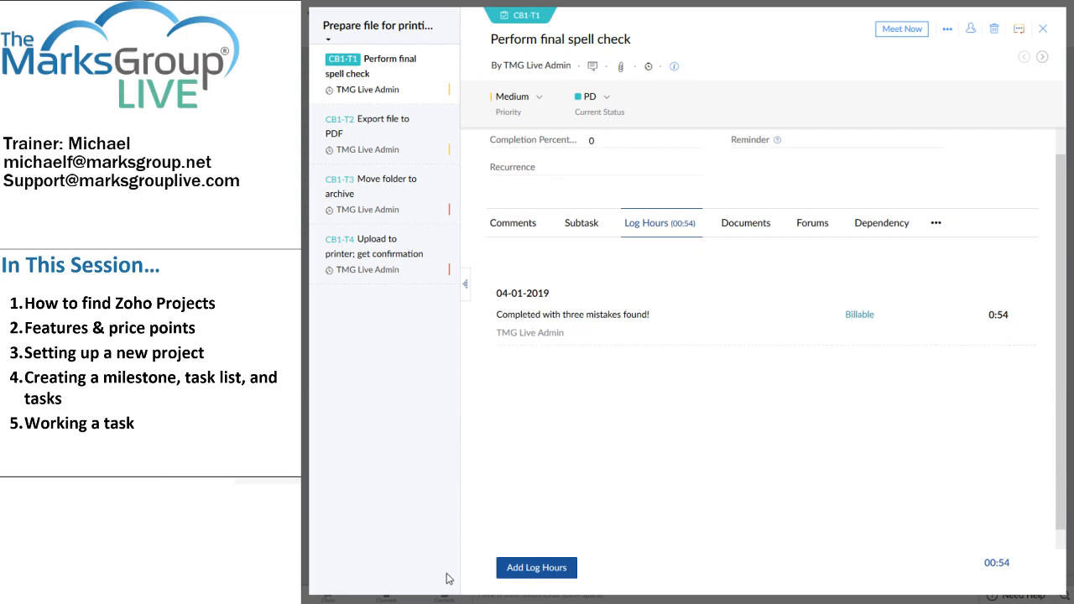
click(526, 568)
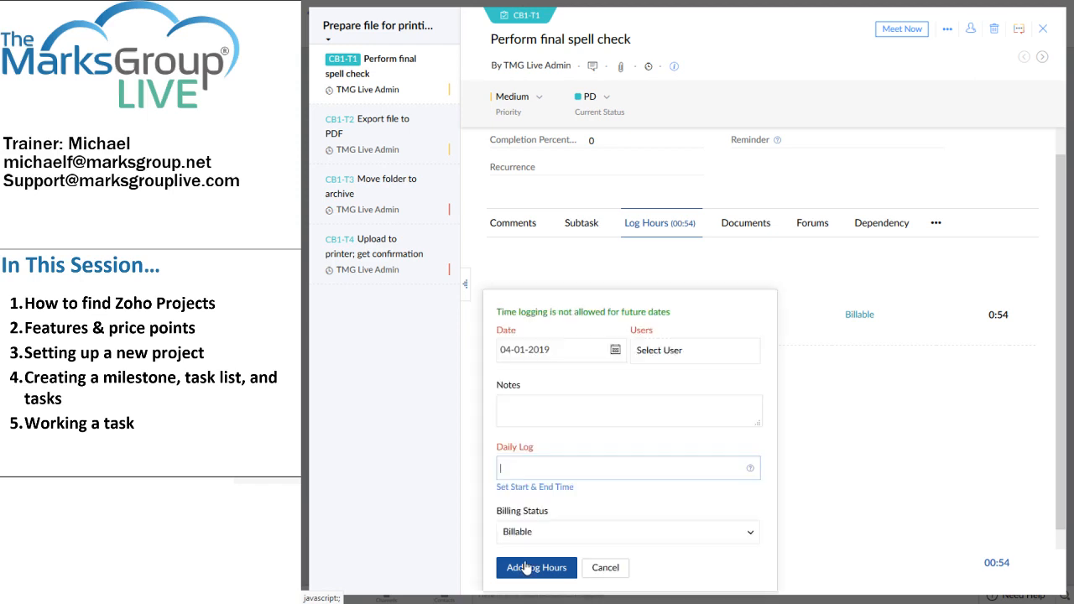
click(560, 408)
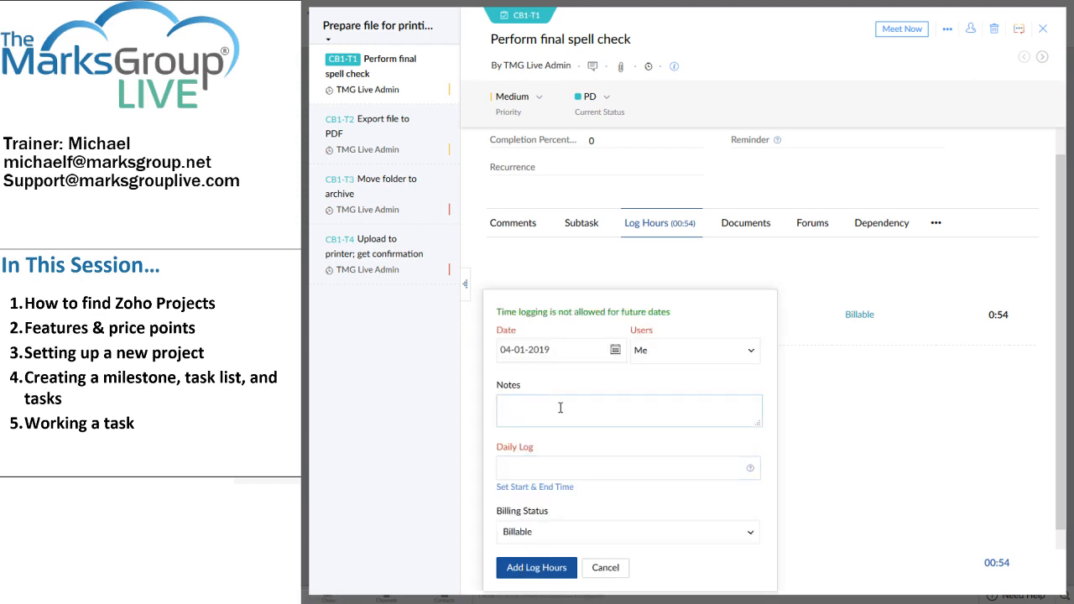
text(Did a second check for the boss!)
click(554, 467)
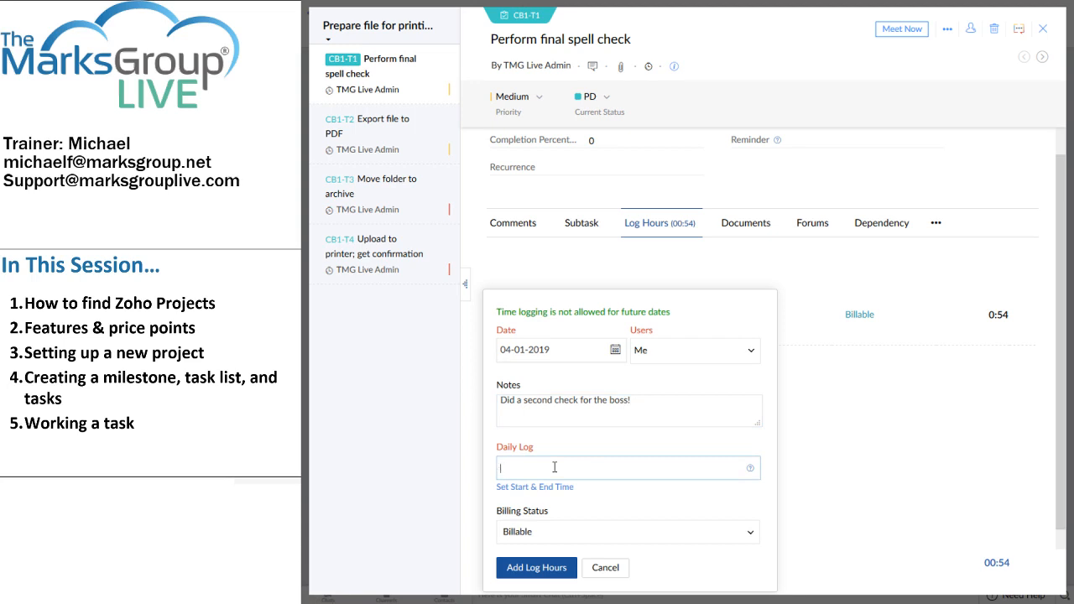
text(.25)
click(534, 569)
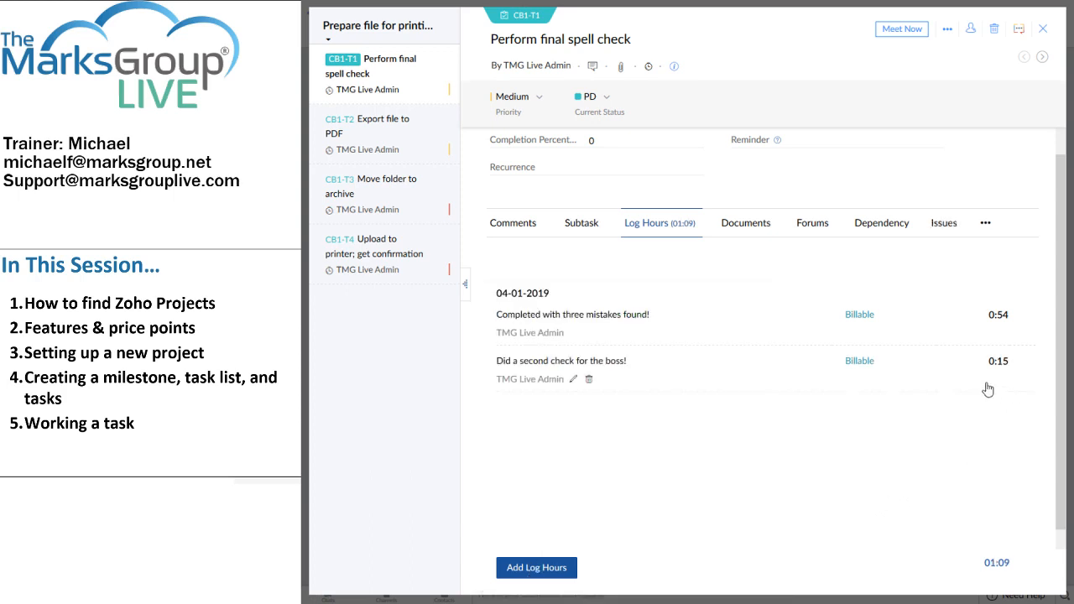
Step: Set the spell check task's status to Closed and close its details
mouse_move(1014, 361)
scroll(918, 385, up, 1)
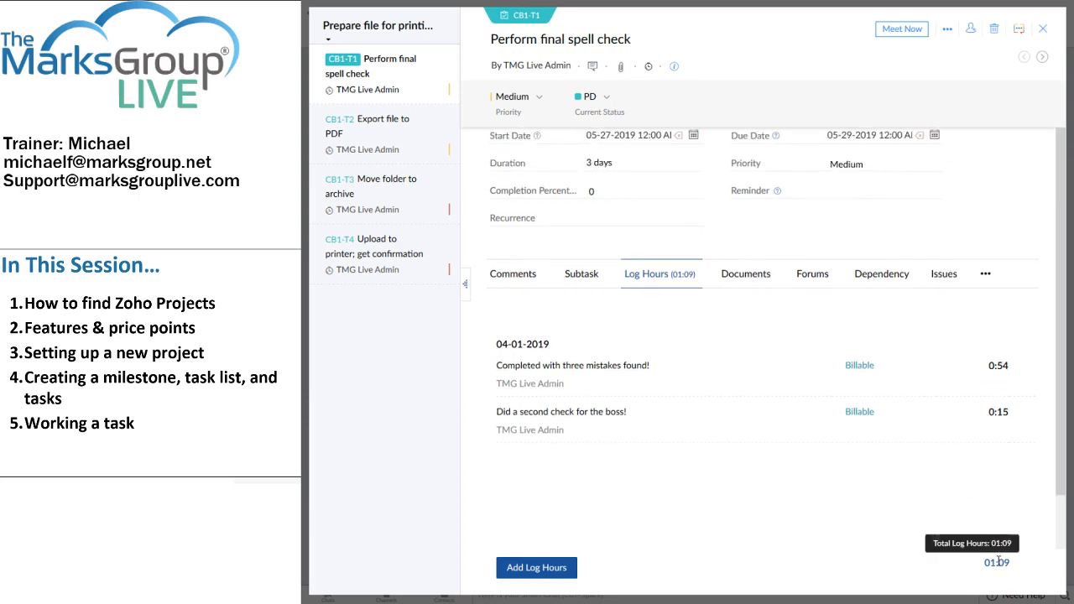
scroll(998, 567, up, 3)
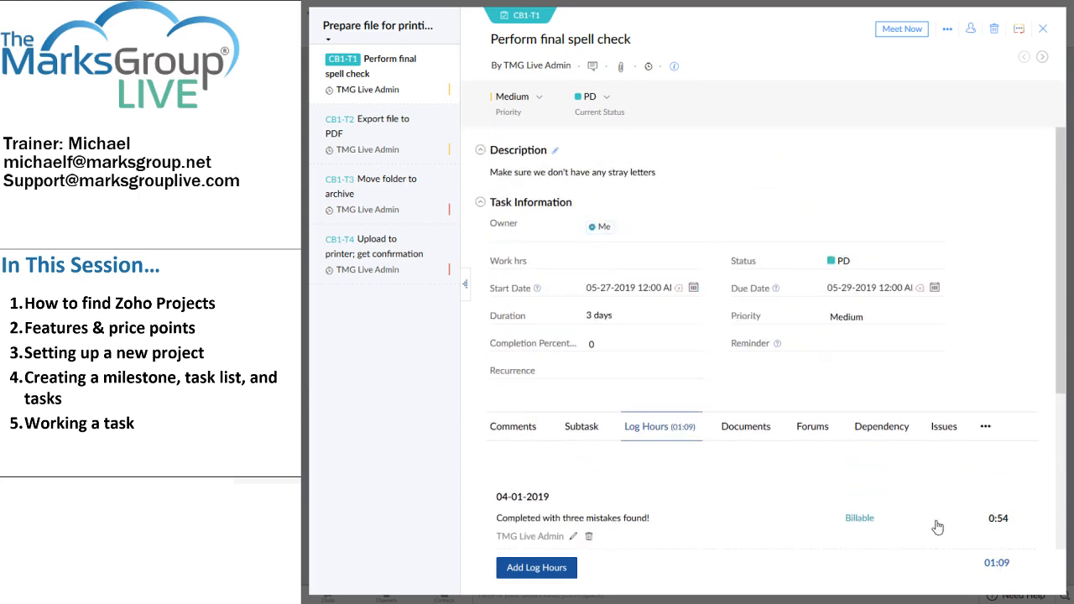
click(869, 263)
click(854, 320)
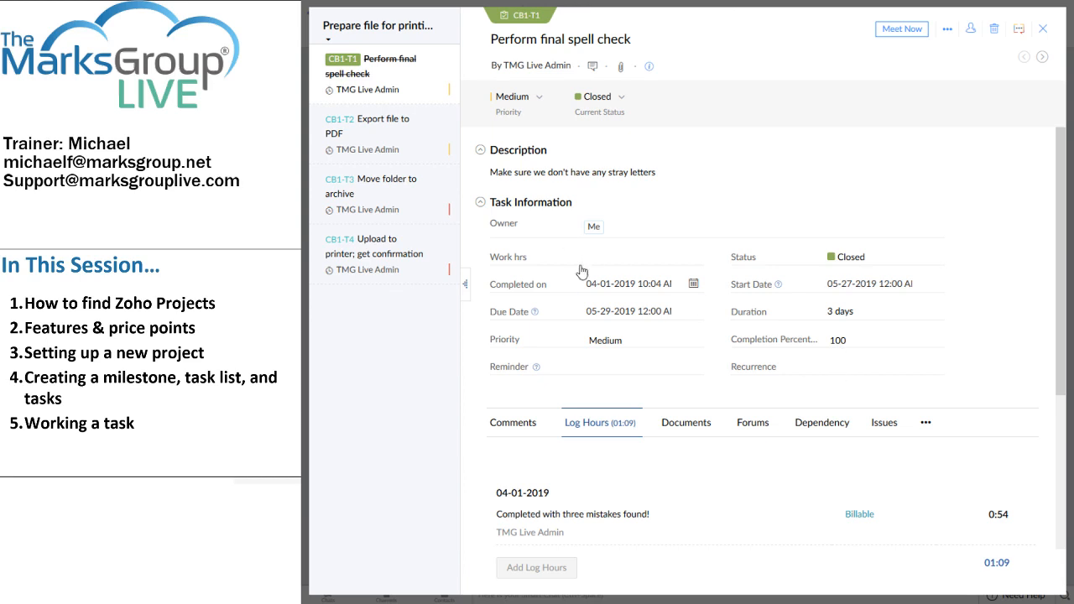
scroll(582, 271, down, 1)
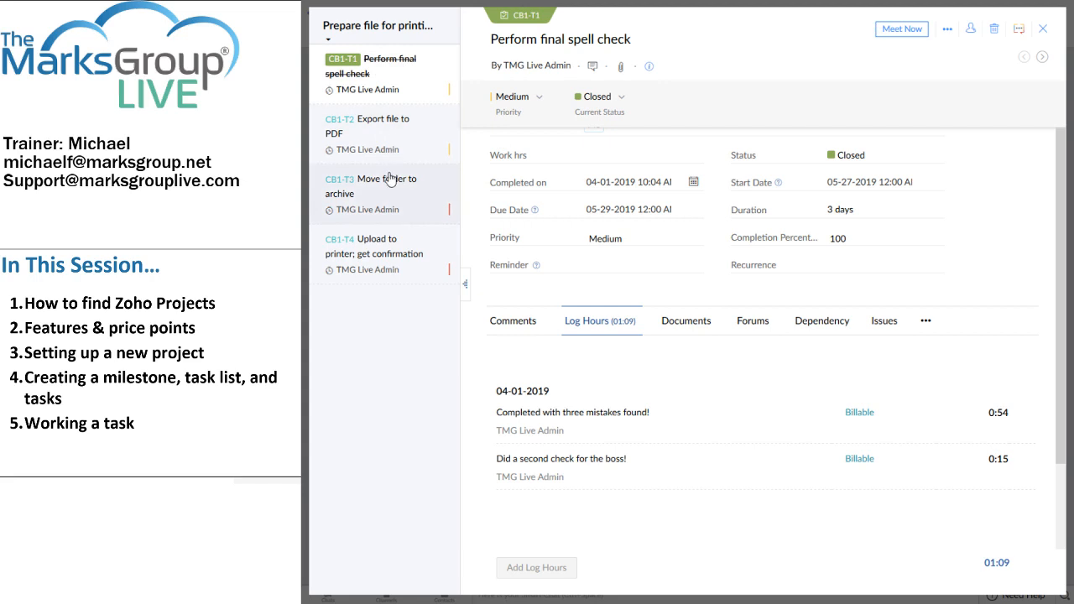
click(1048, 31)
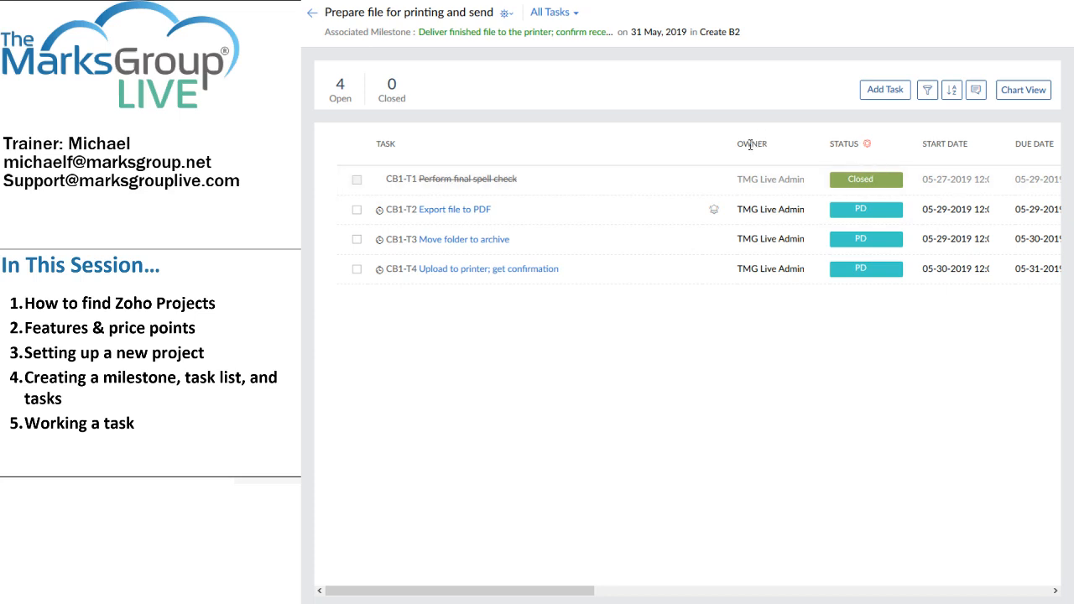
Step: Check the status choices for the spell check task in the task list, leave them unchanged, and return to the milestone
click(877, 183)
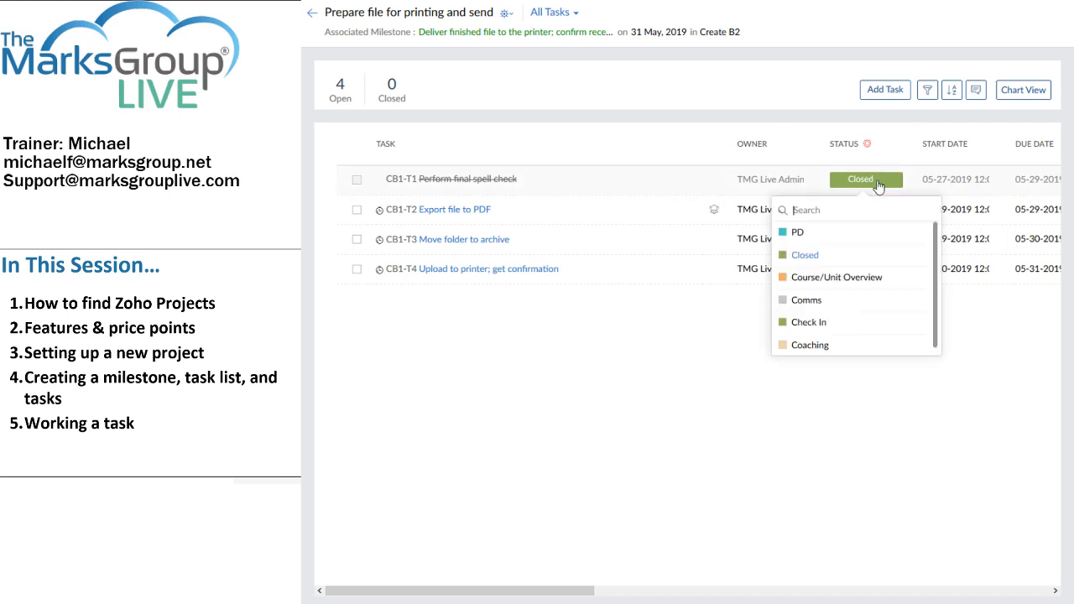
click(696, 387)
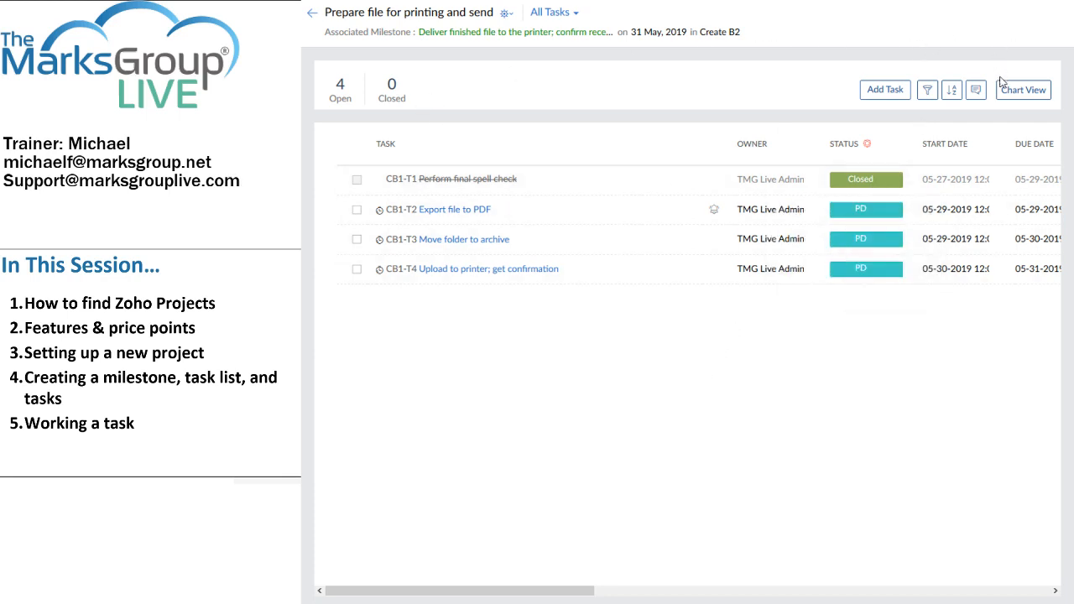
click(310, 21)
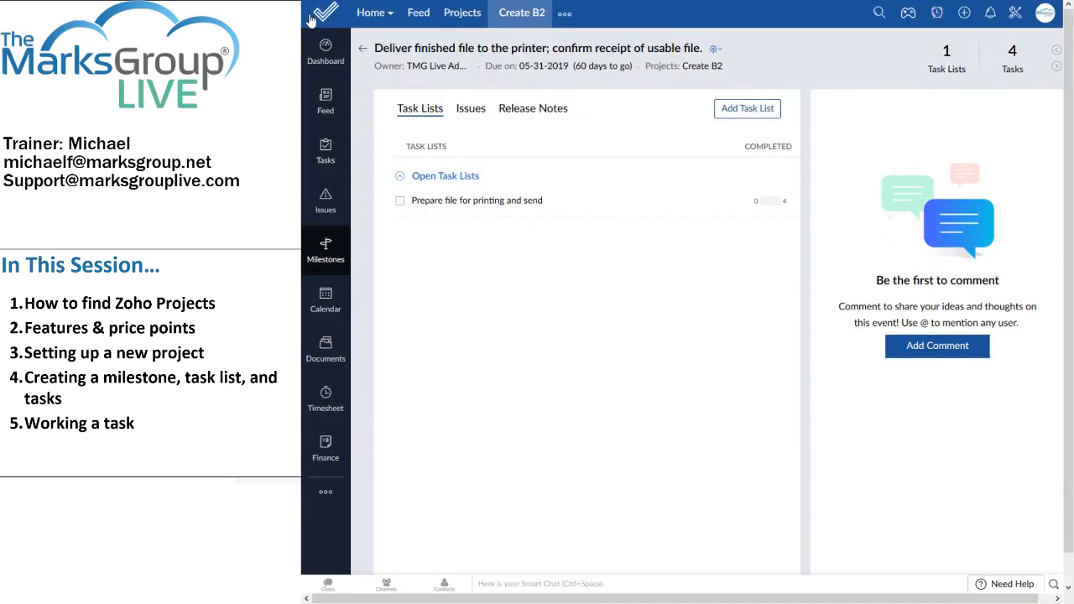